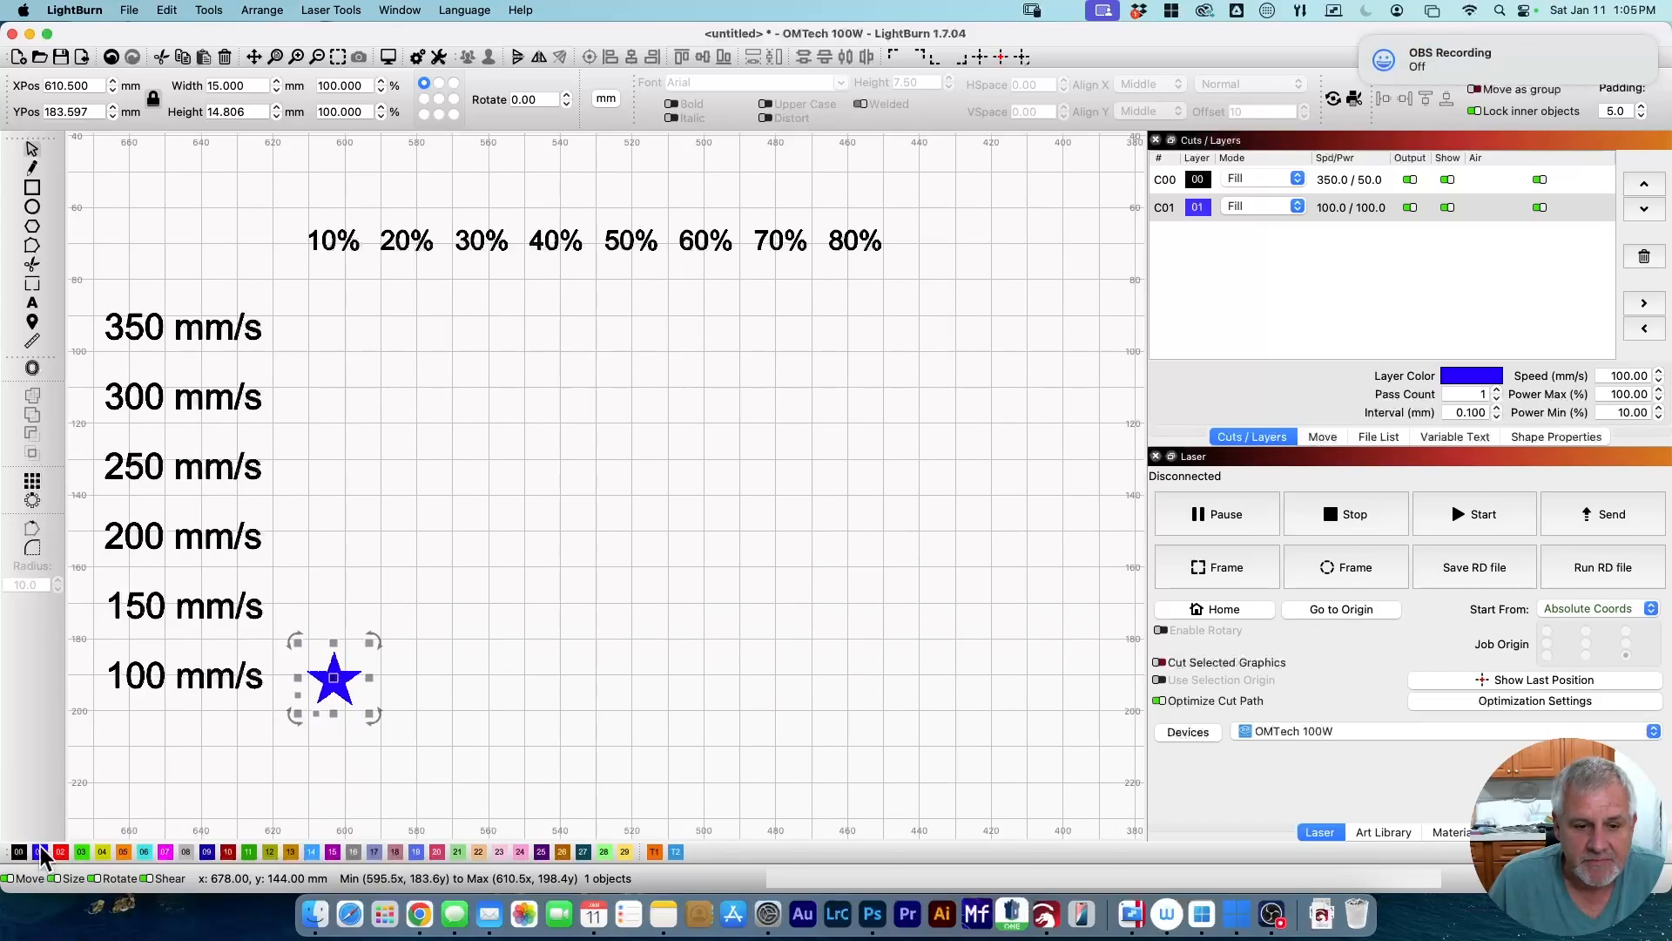
Array the star into 8 columns at 21.5 mm spacing, one under each power heading from 10% to 80%.
left_click(33, 485)
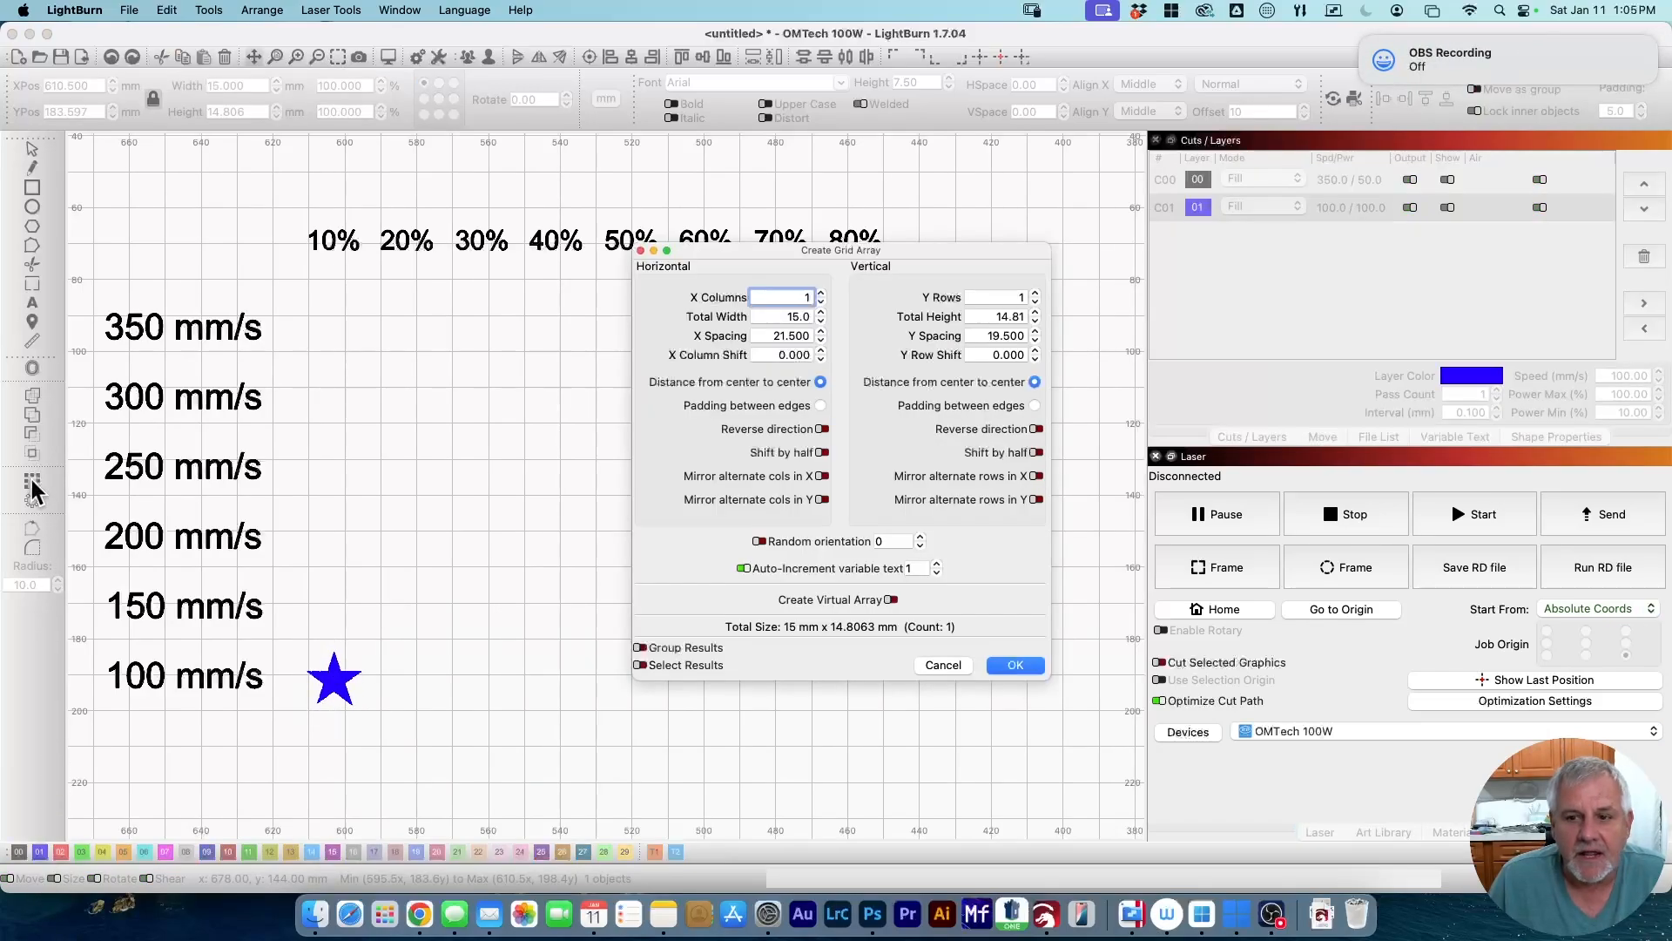
left_click(820, 292)
left_click(821, 293)
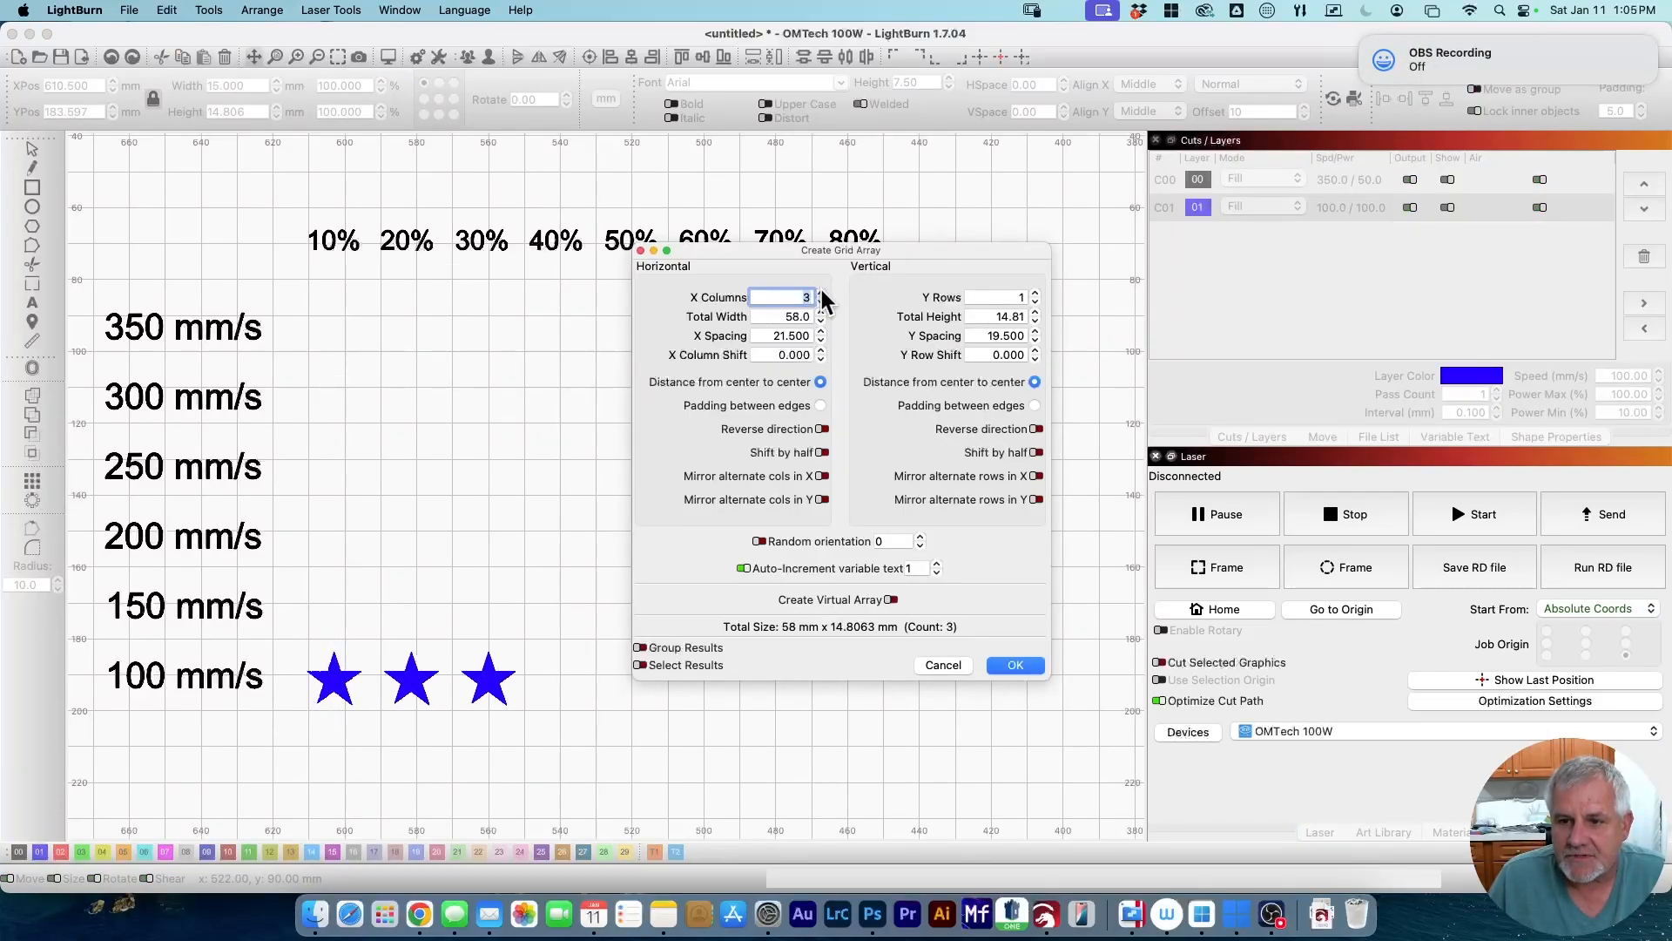
left_click(820, 293)
left_click(821, 293)
left_click(820, 293)
left_click(820, 292)
left_click(821, 292)
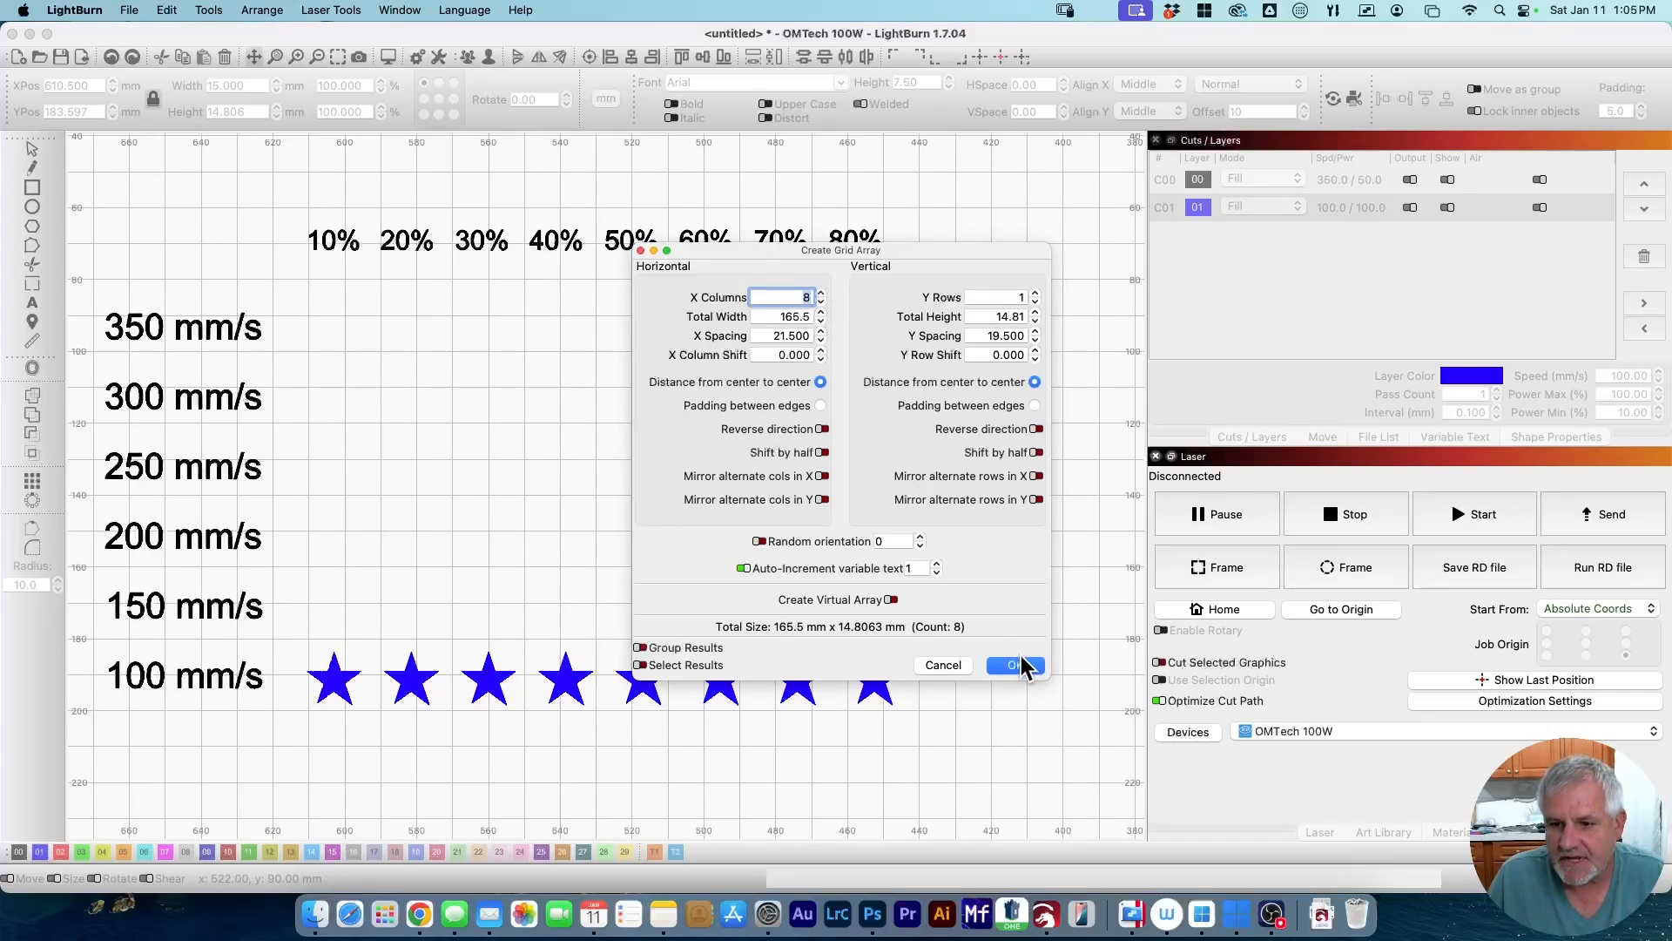
left_click(1031, 666)
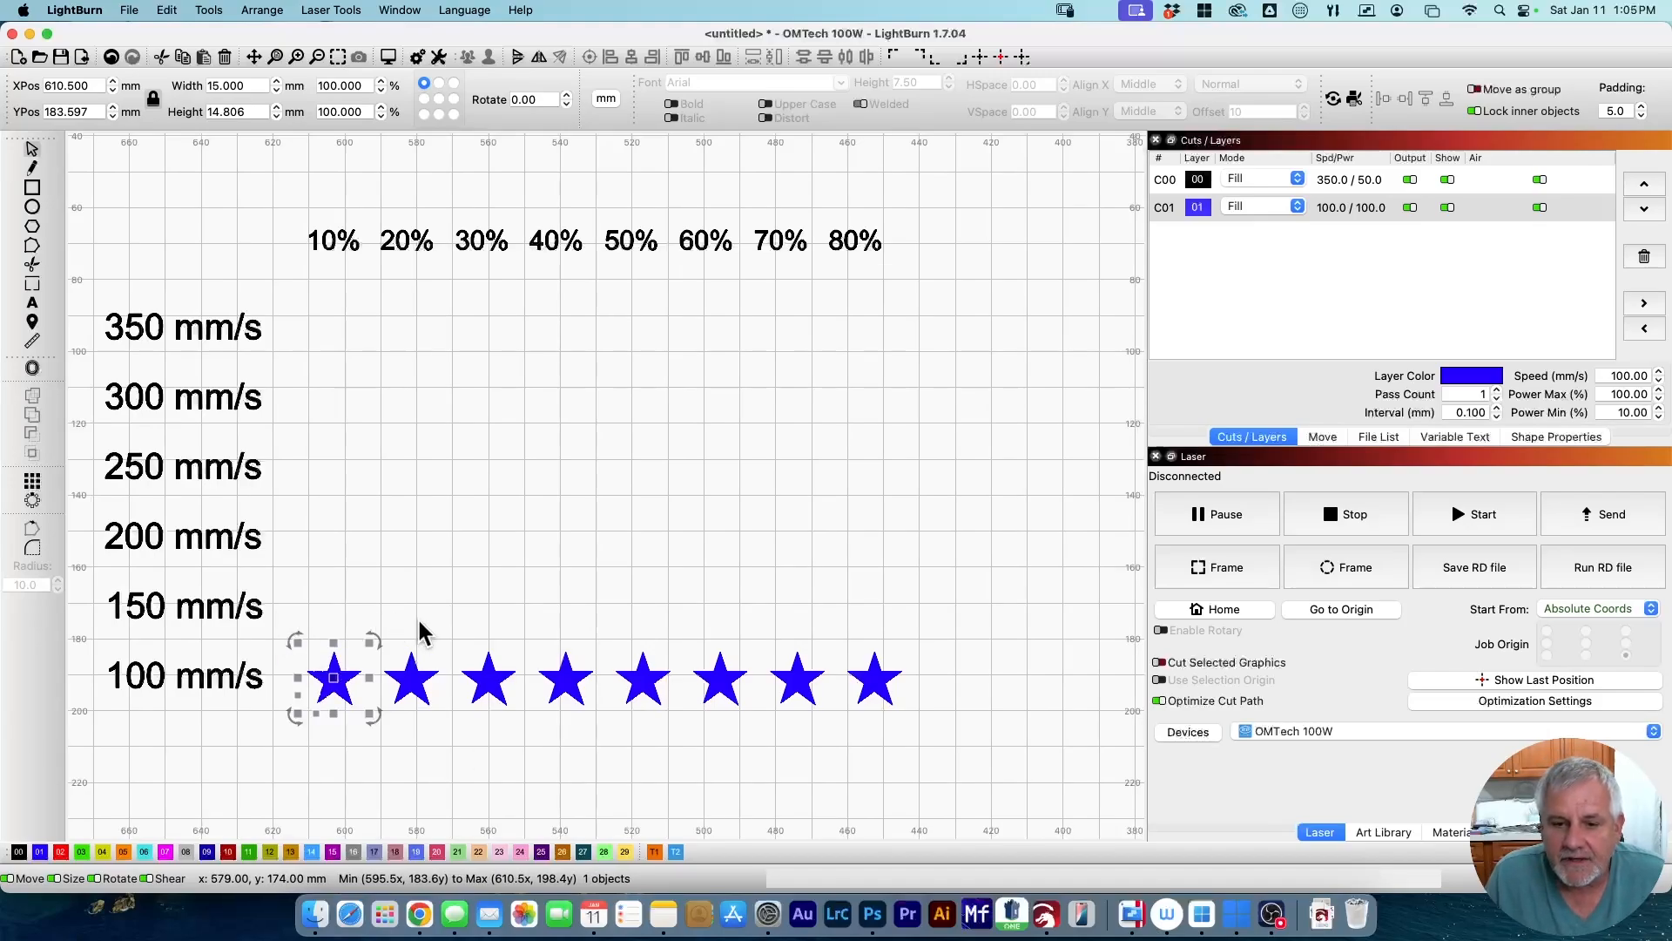
left_click(1539, 440)
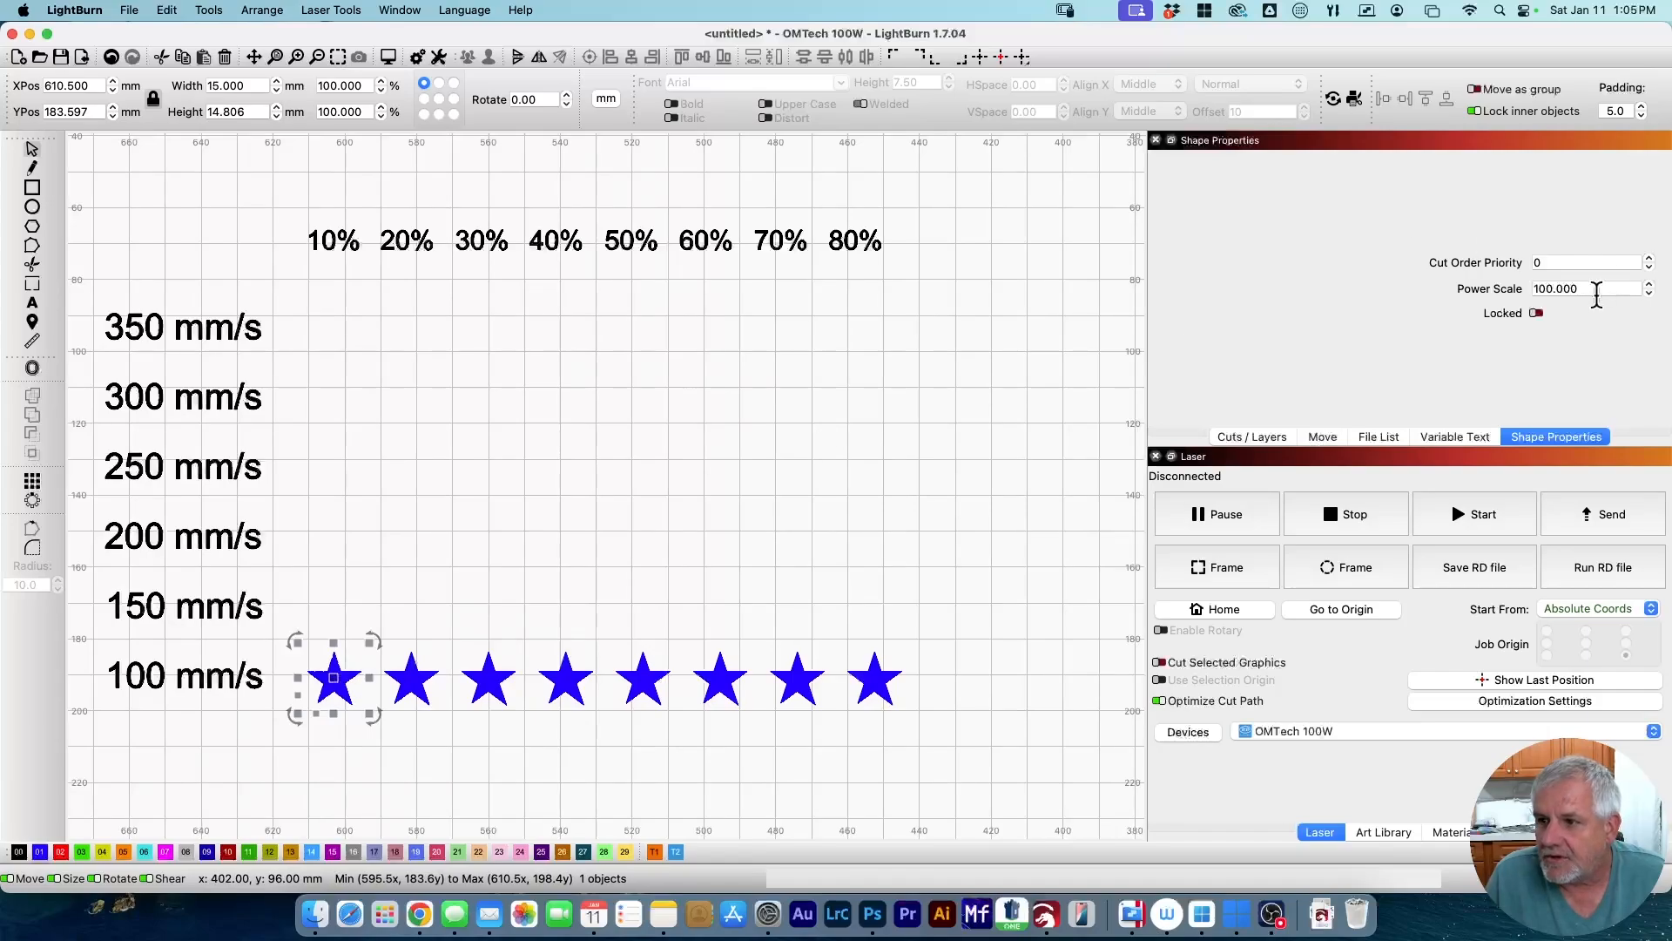
Set the Power Scale of the first three stars to 10, 20 and 30.
left_click_drag(1600, 294, 1442, 294)
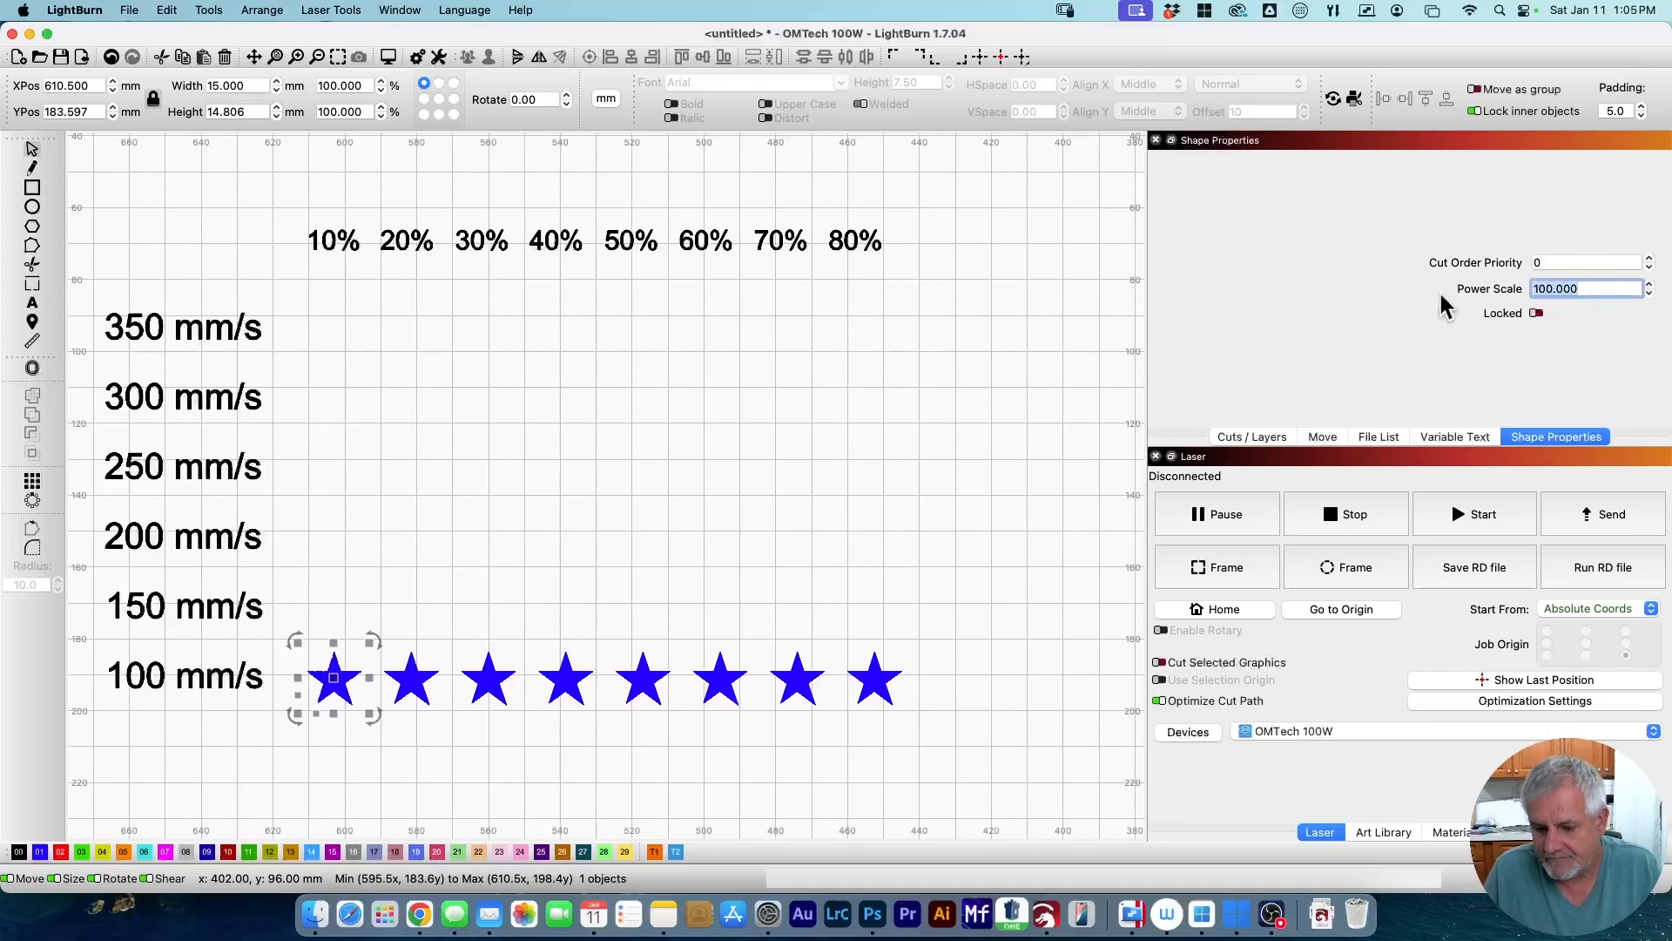
type("10")
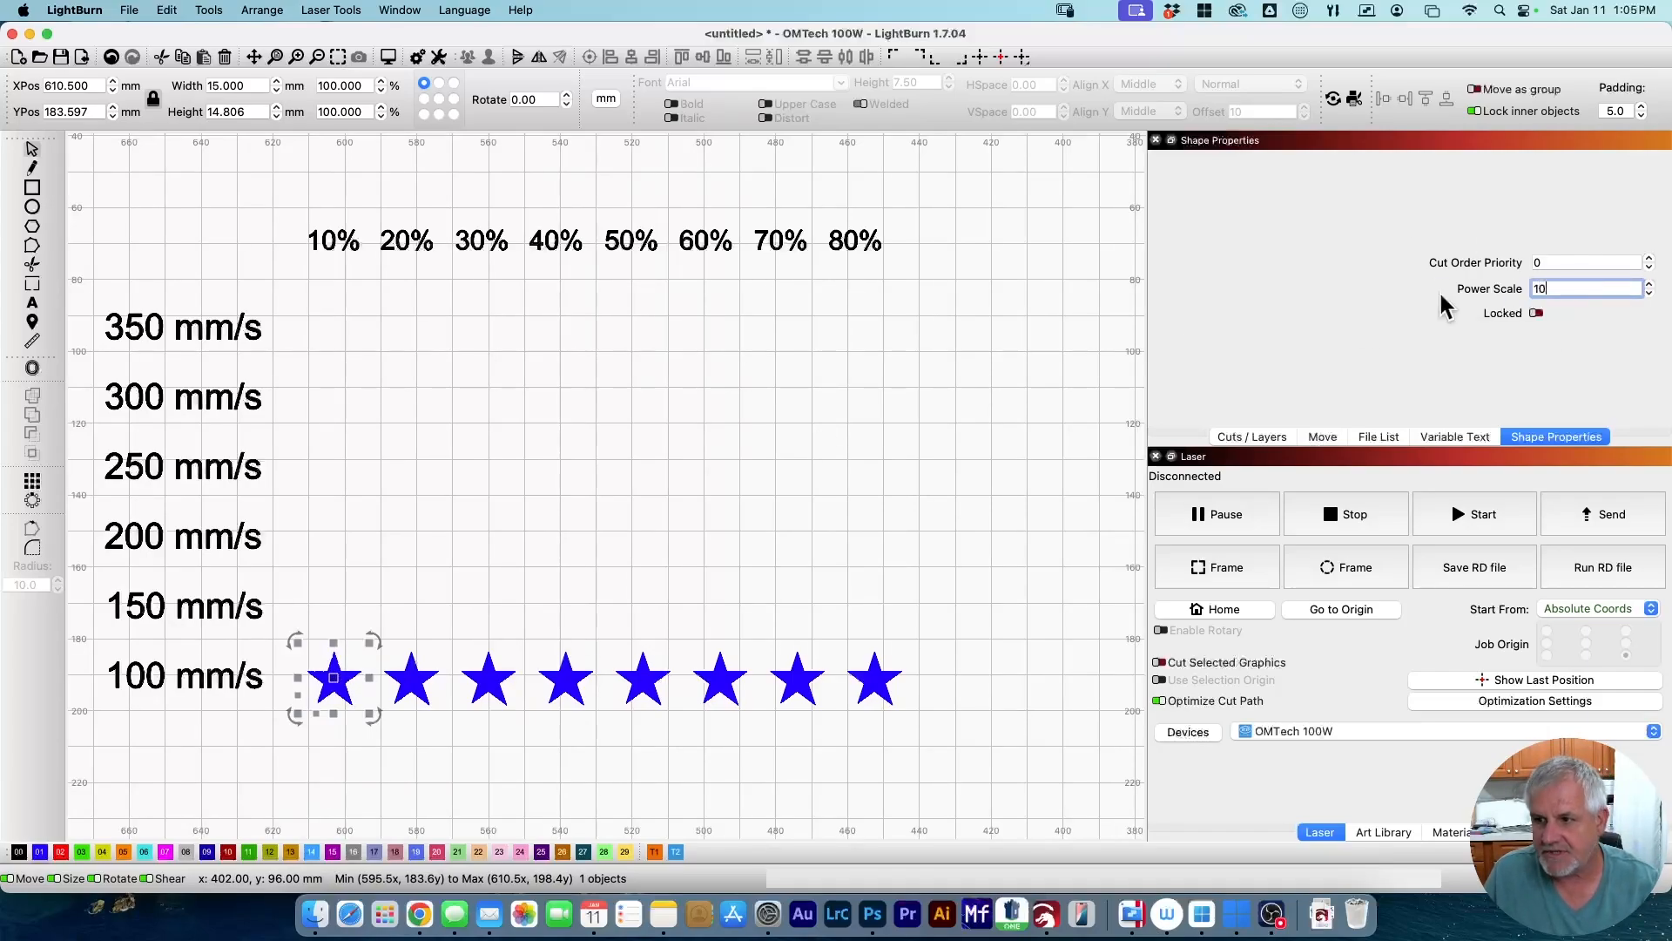
left_click(411, 679)
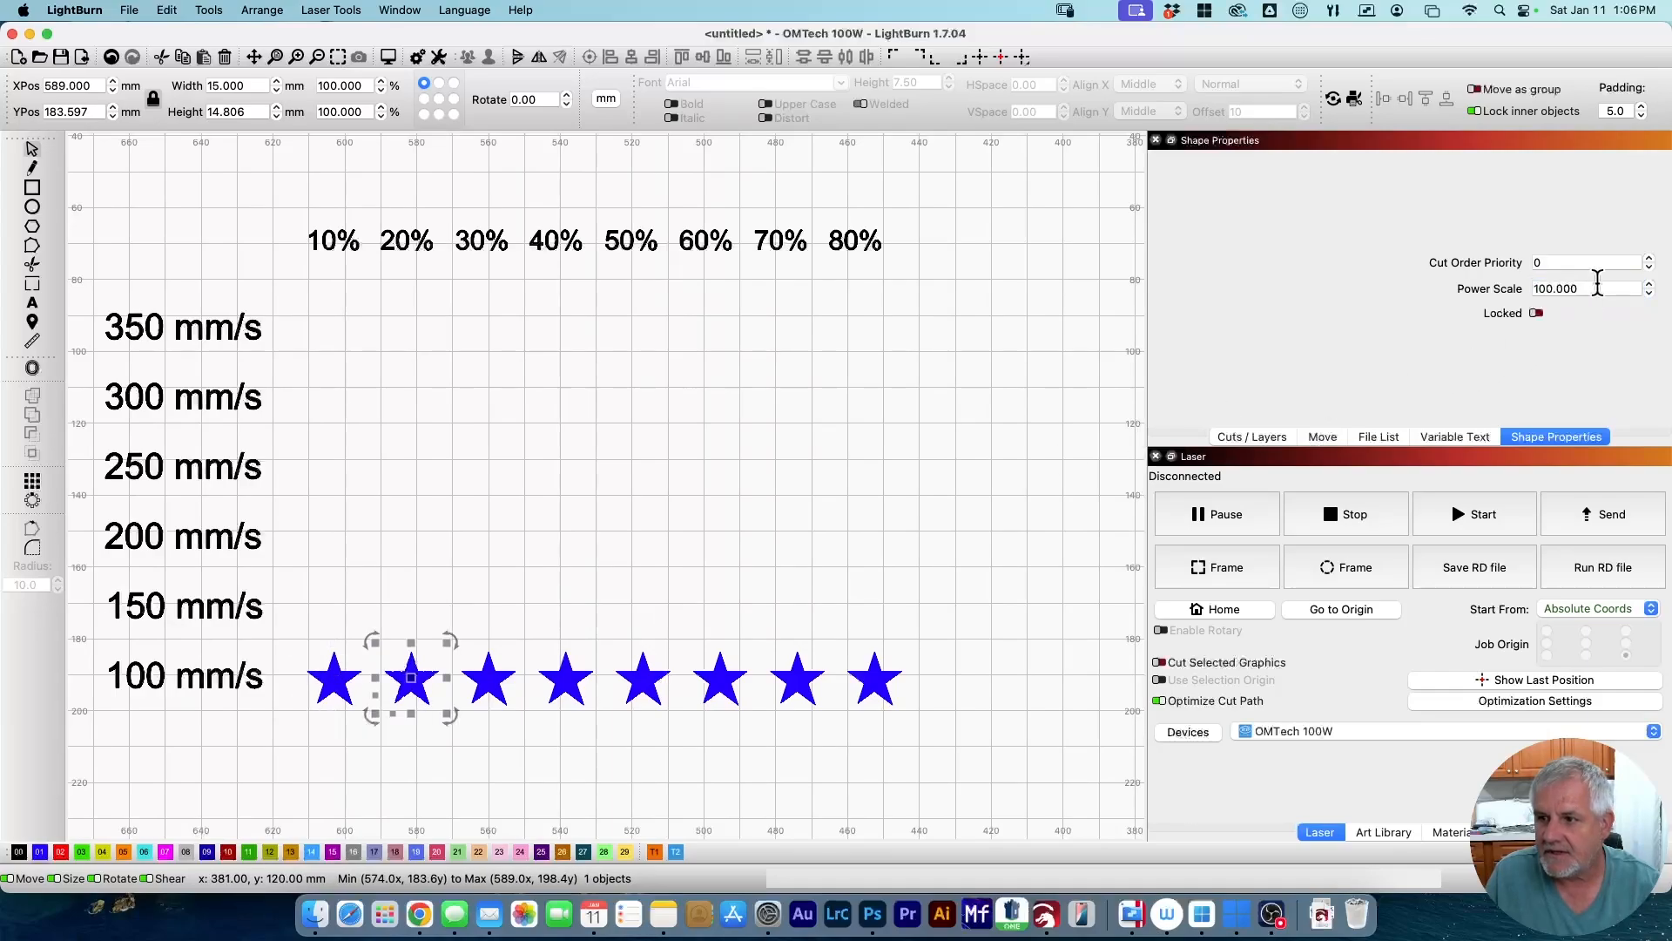
left_click(1597, 288)
left_click_drag(1589, 288, 1509, 293)
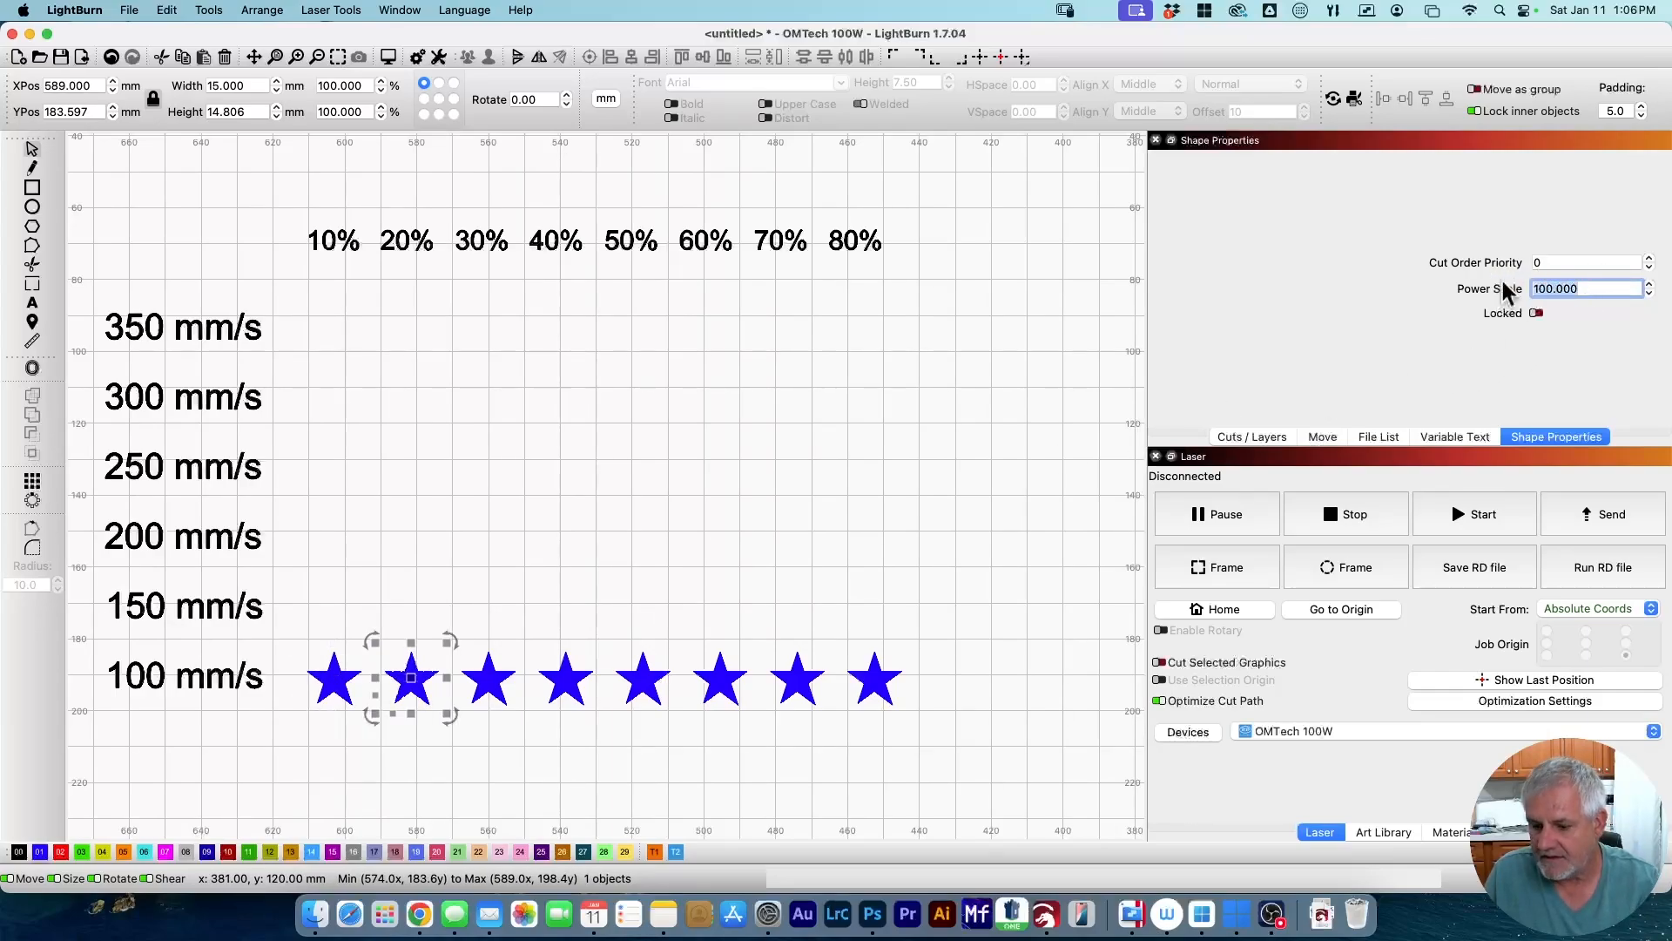
type("20")
left_click(501, 674)
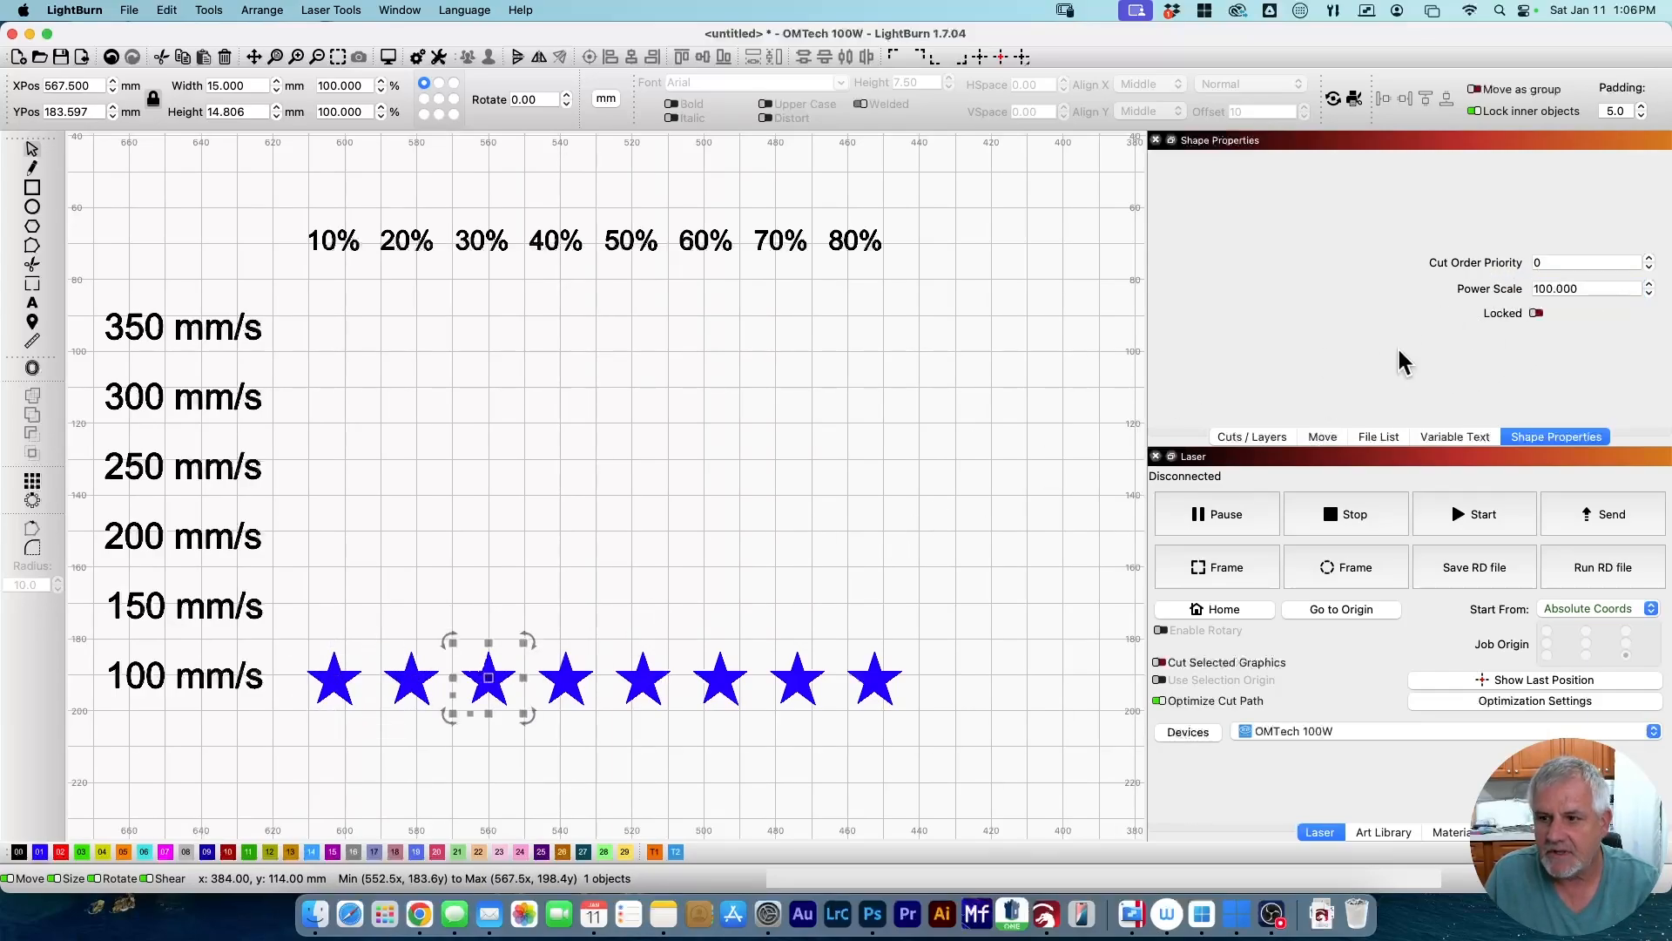
left_click_drag(1603, 289, 1443, 296)
type("2")
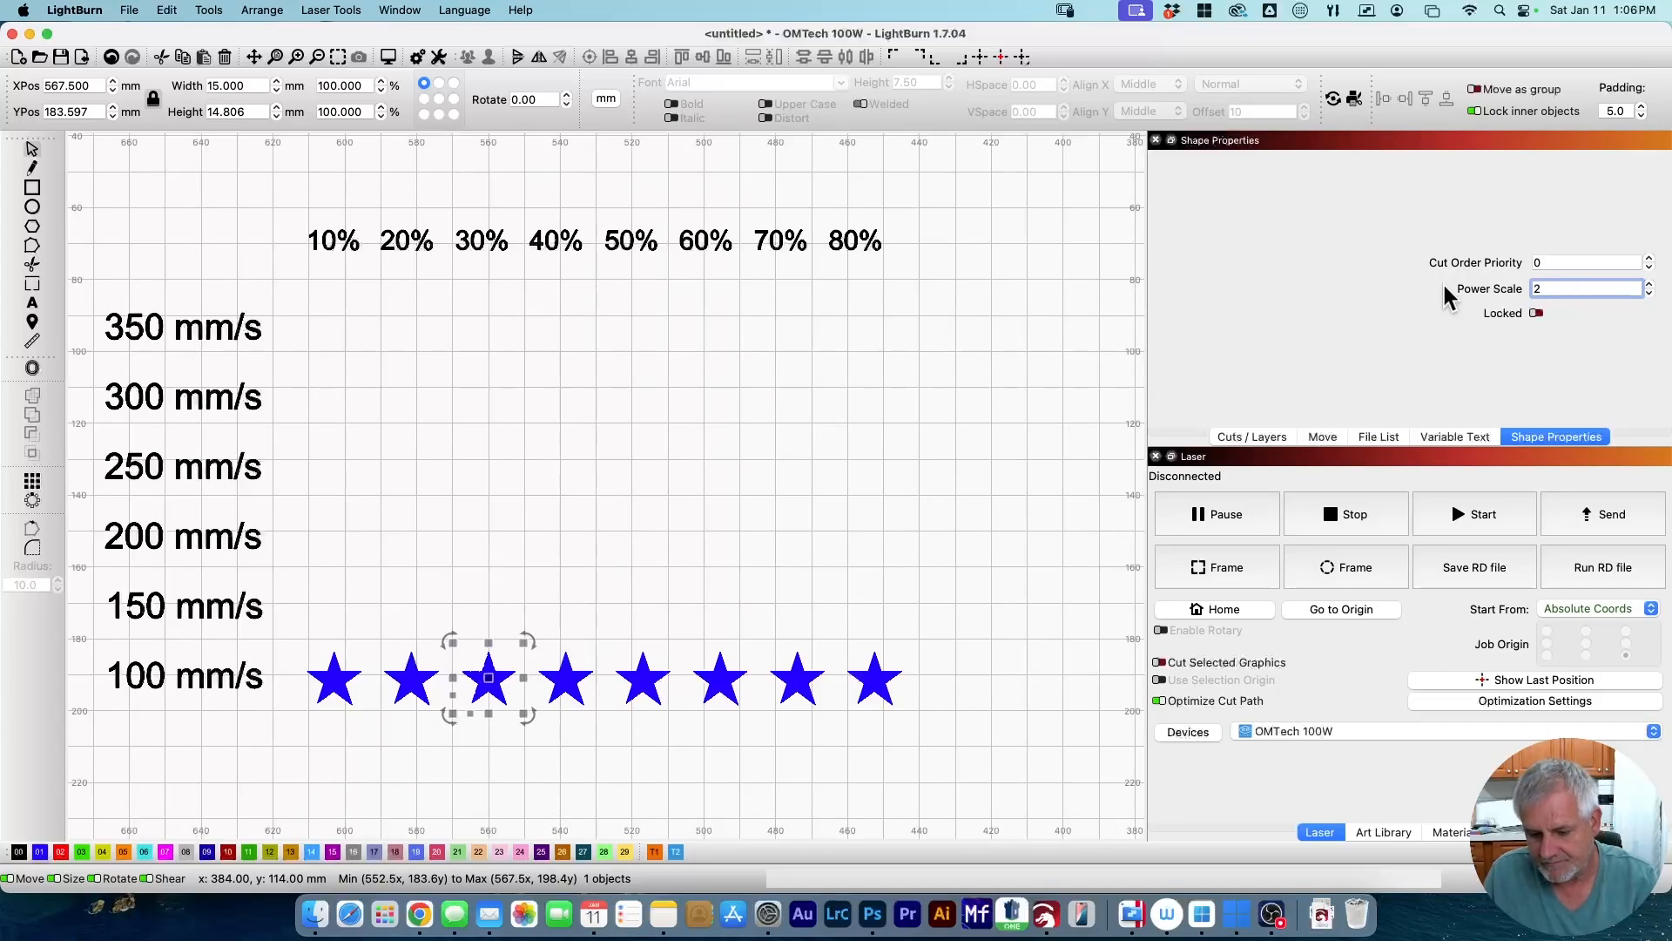
key("BackSpace")
type("30")
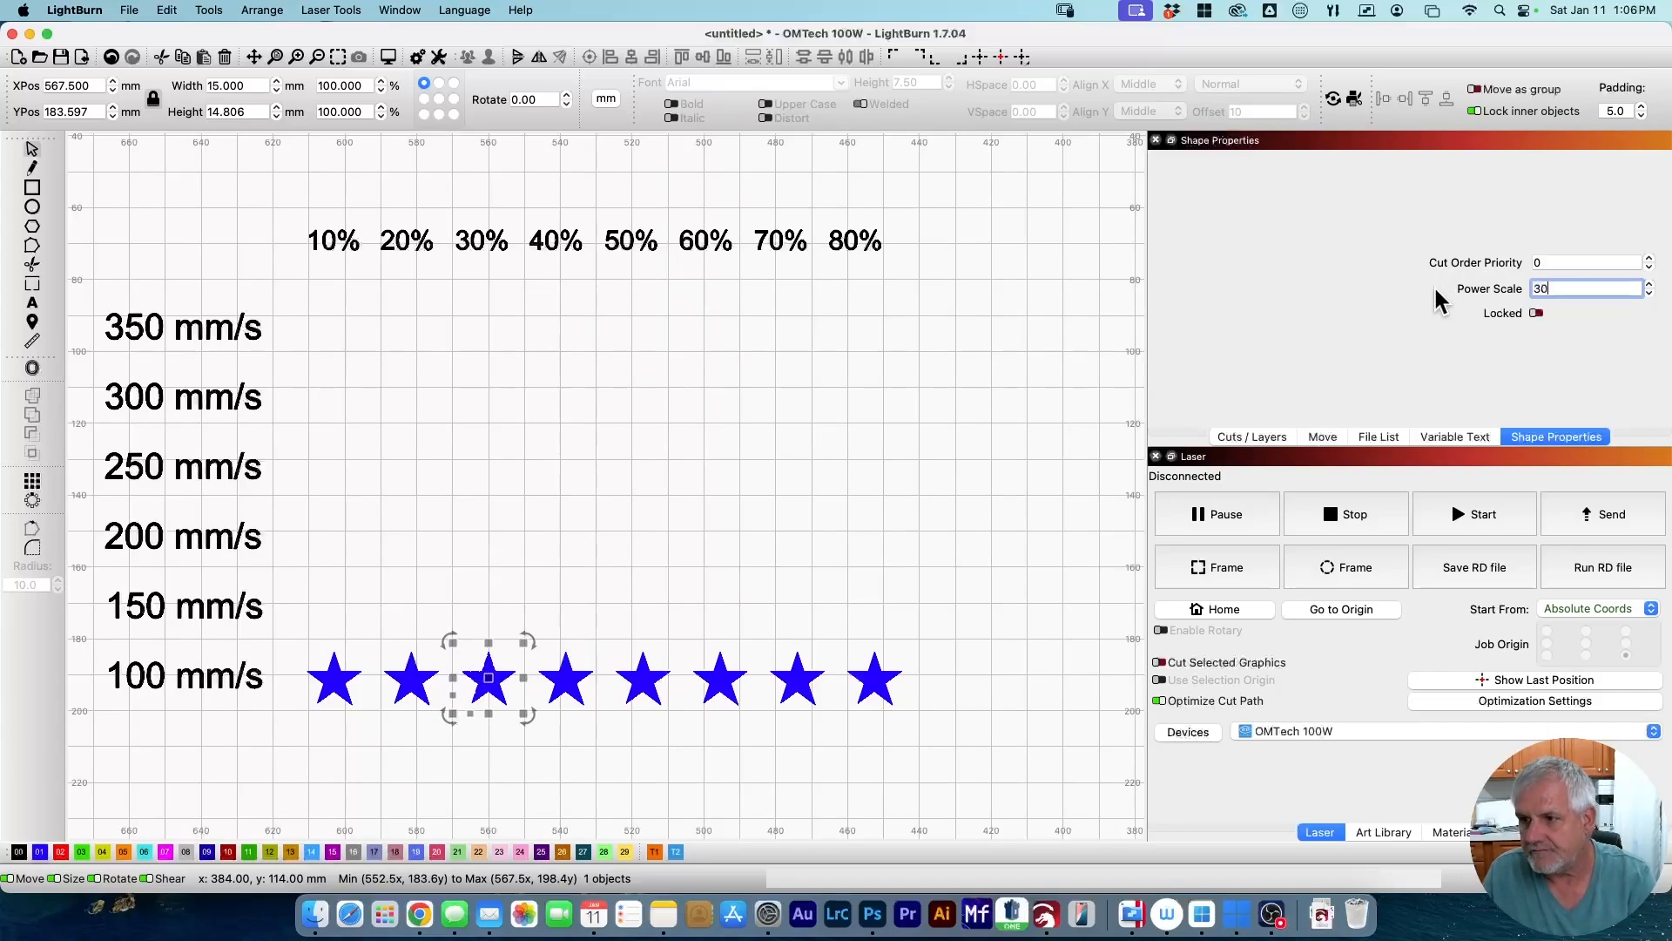
Set the Power Scale of the fourth, fifth and sixth stars to 40, 50 and 60.
left_click(570, 678)
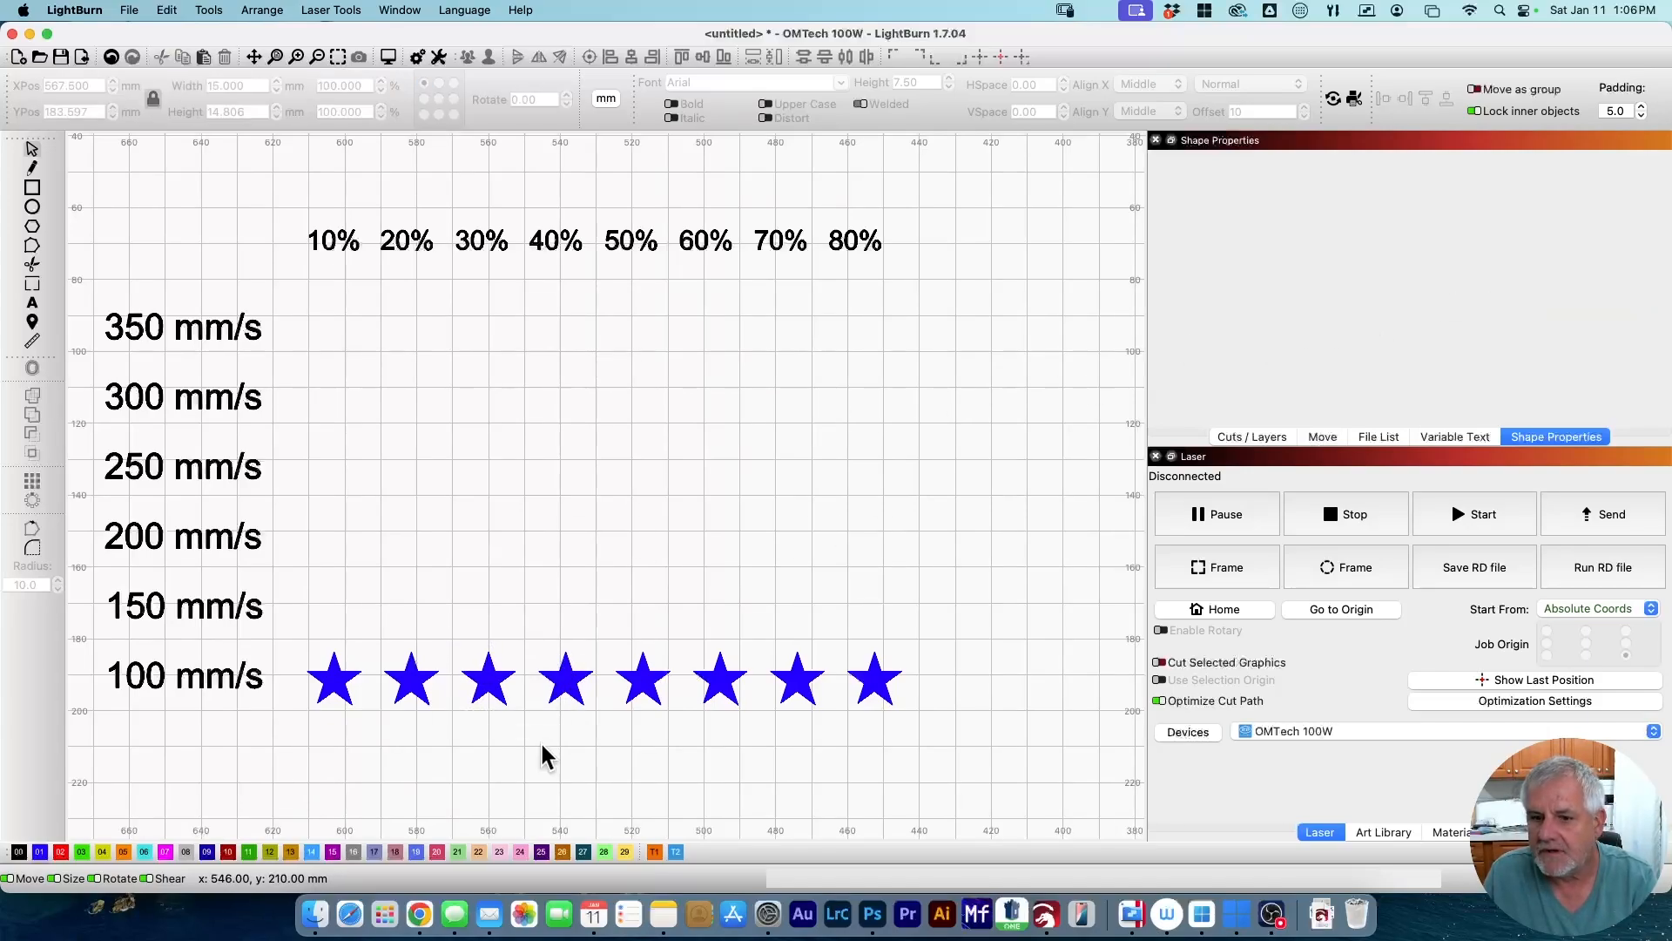
left_click(570, 675)
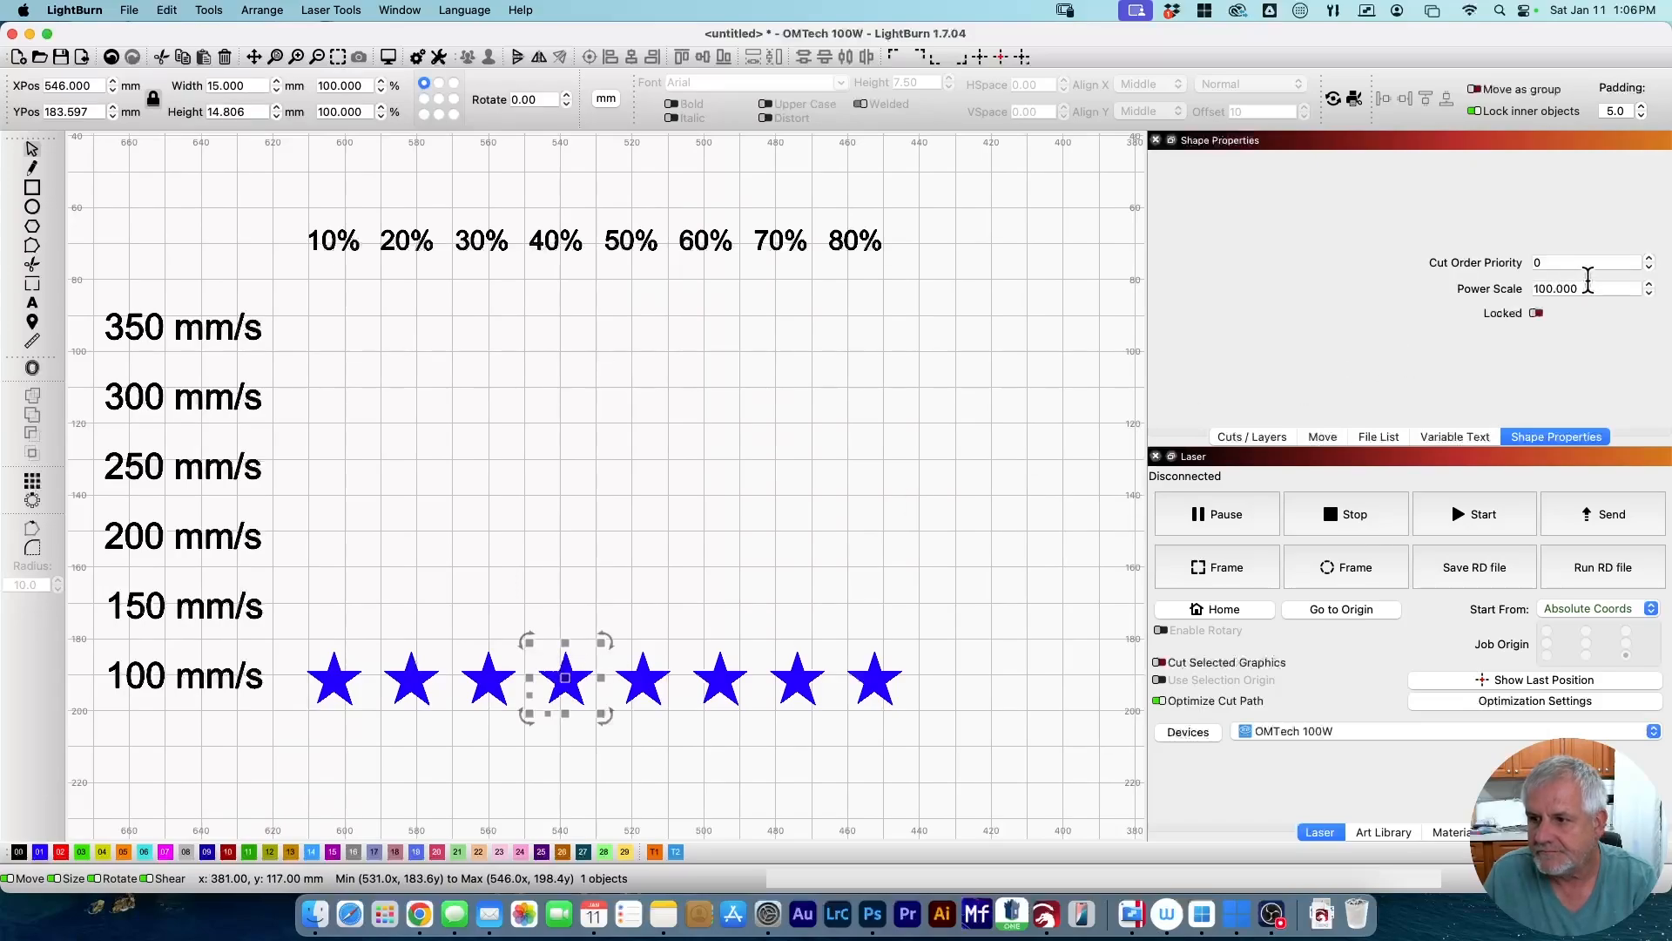
double_click(1588, 284)
type("40")
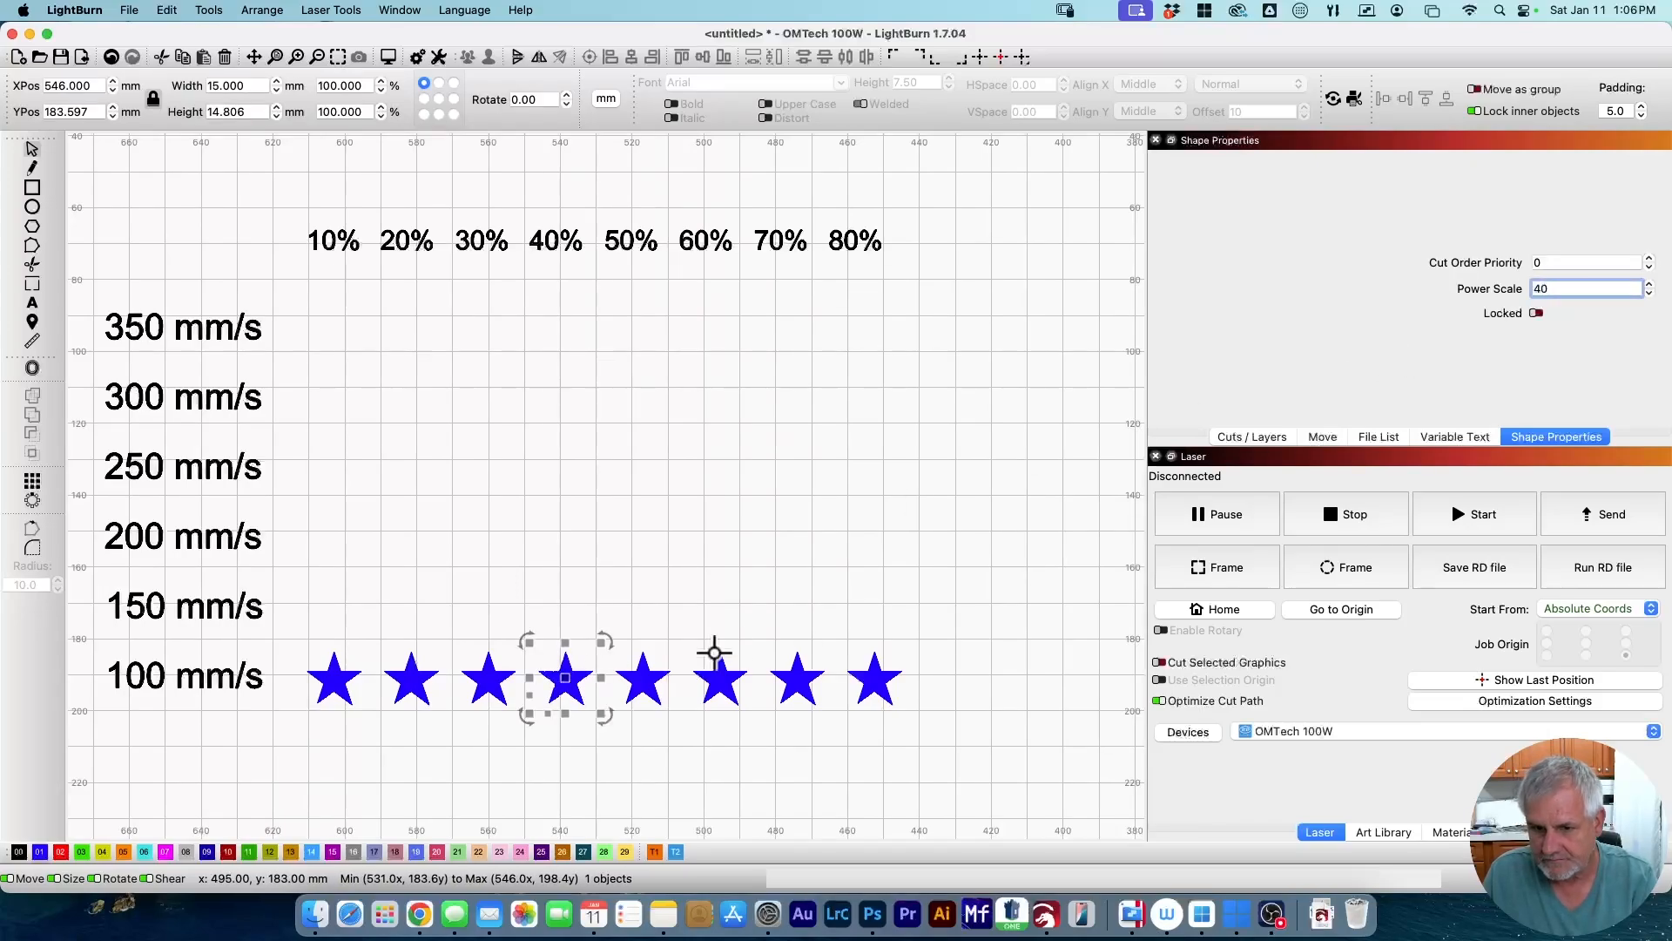
left_click(643, 678)
double_click(1555, 288)
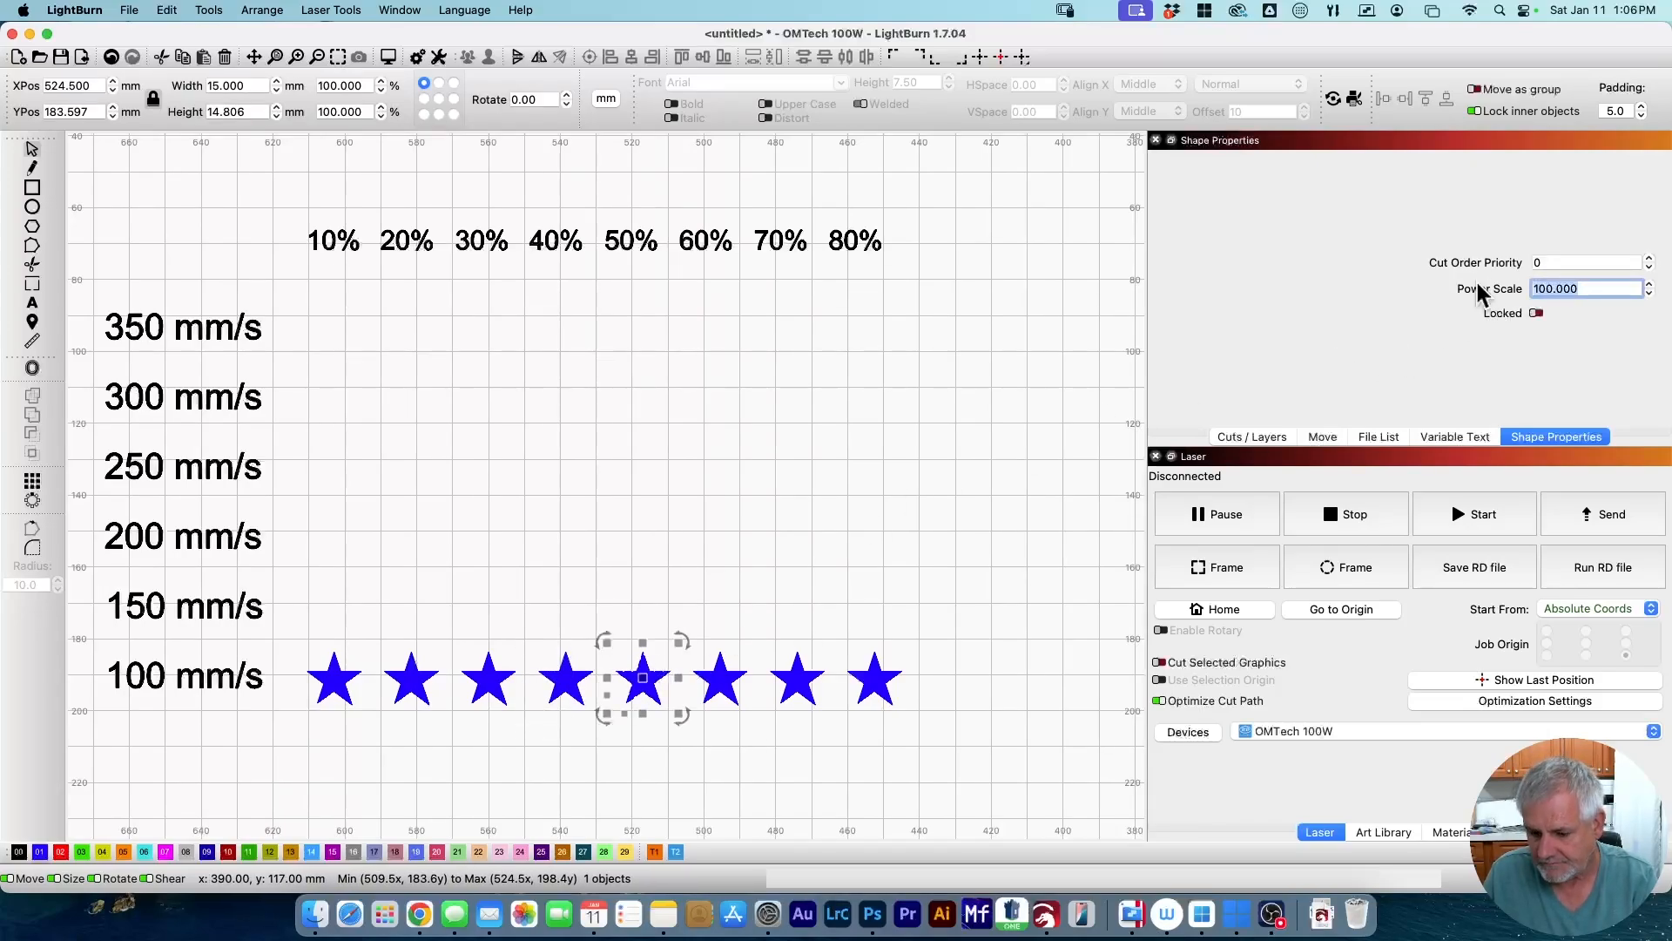
type("50")
left_click(720, 678)
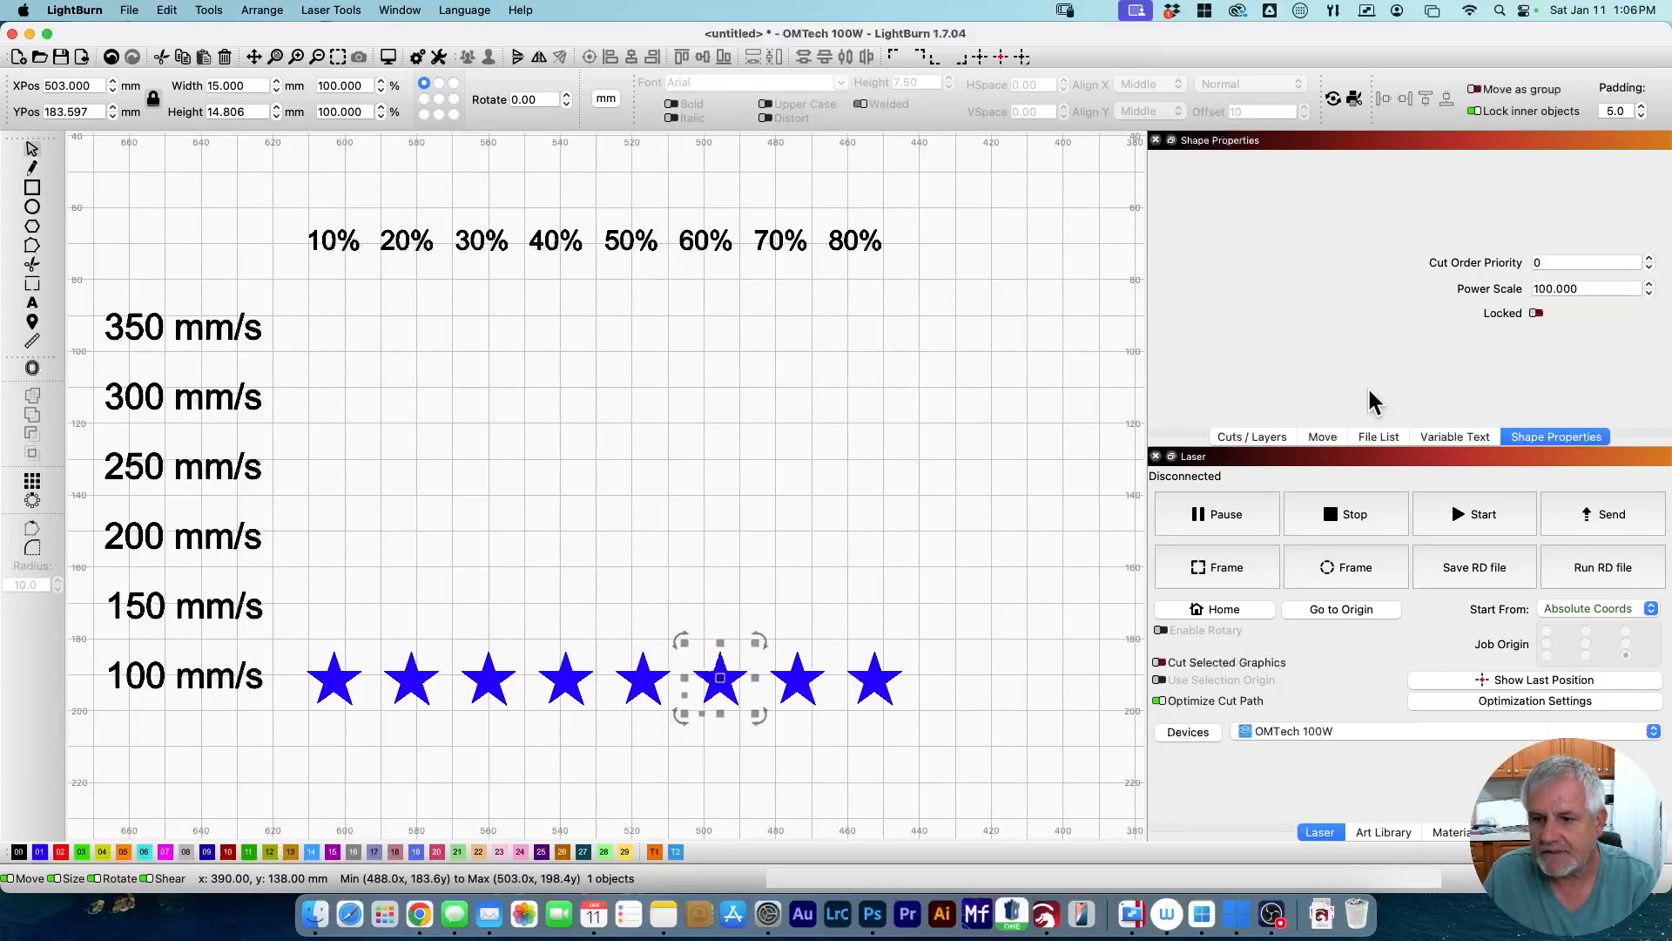
double_click(1526, 290)
type("60")
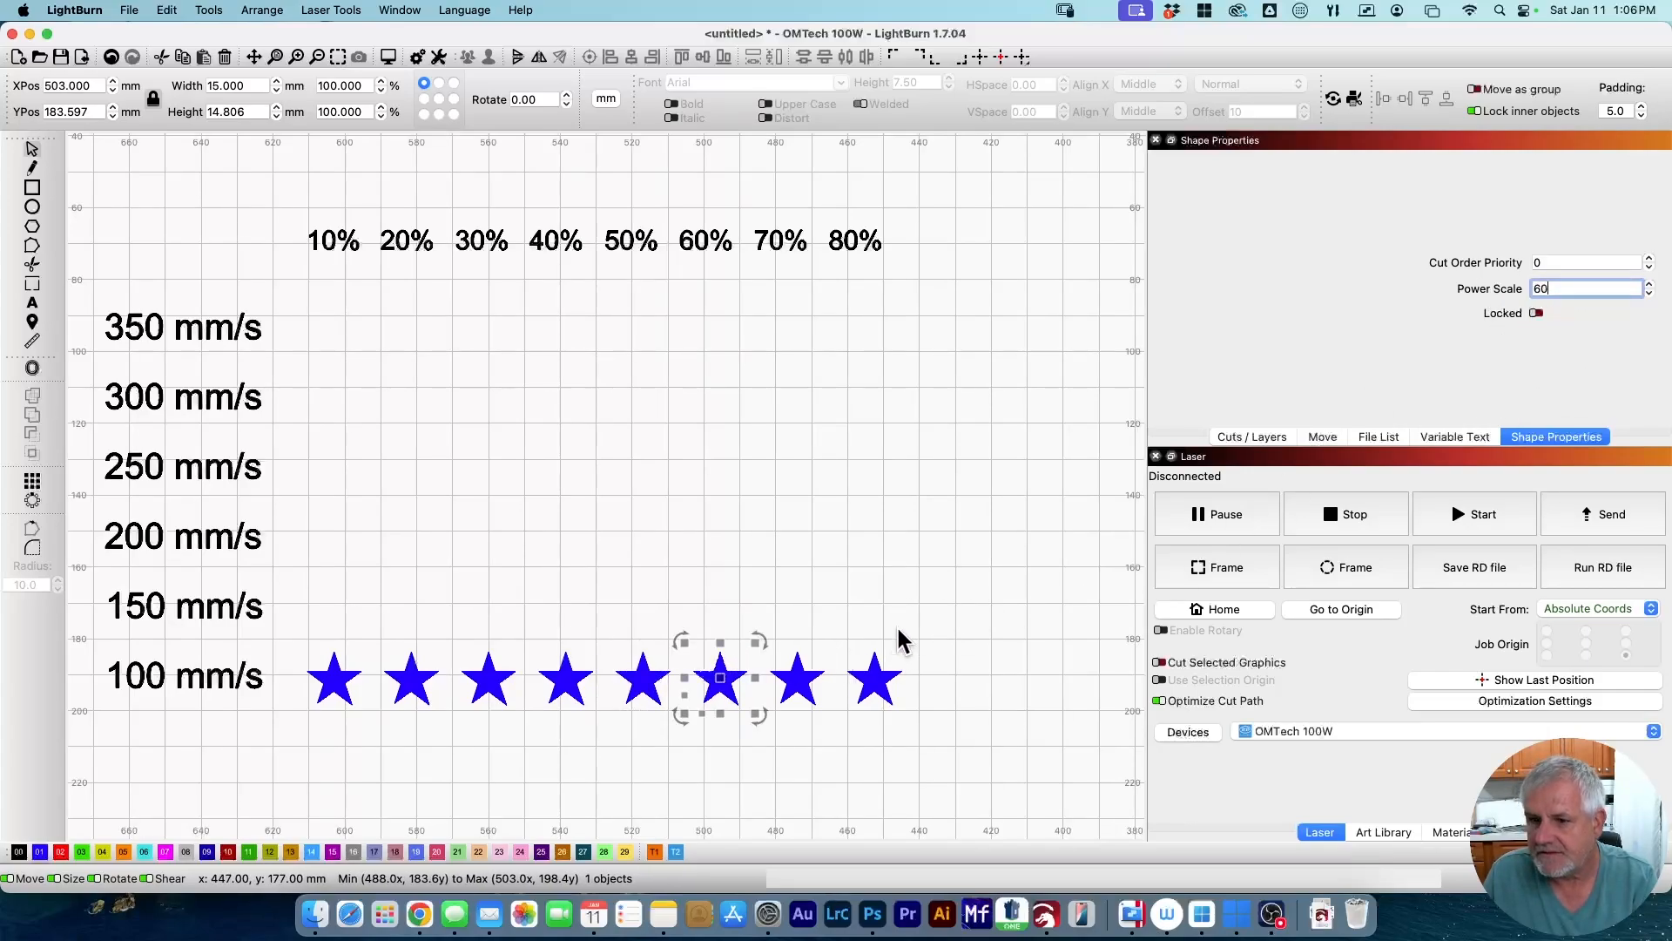
Set the Power Scale of the last two stars to 70 and 80, then deselect.
left_click(797, 678)
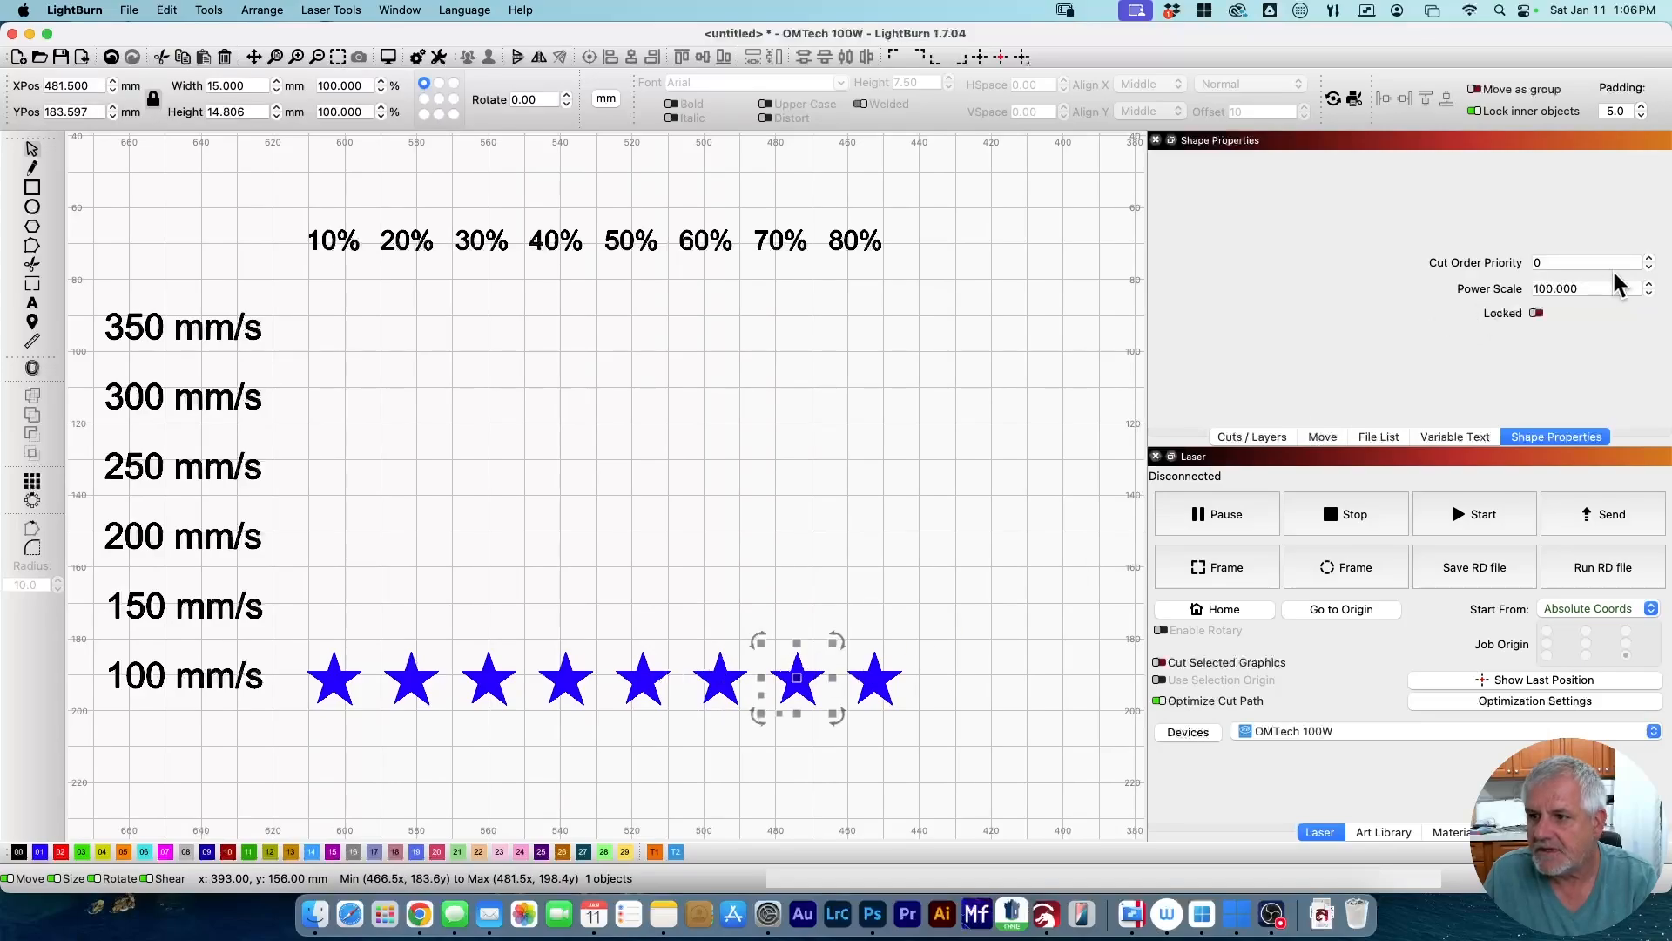
double_click(1587, 288)
type("70")
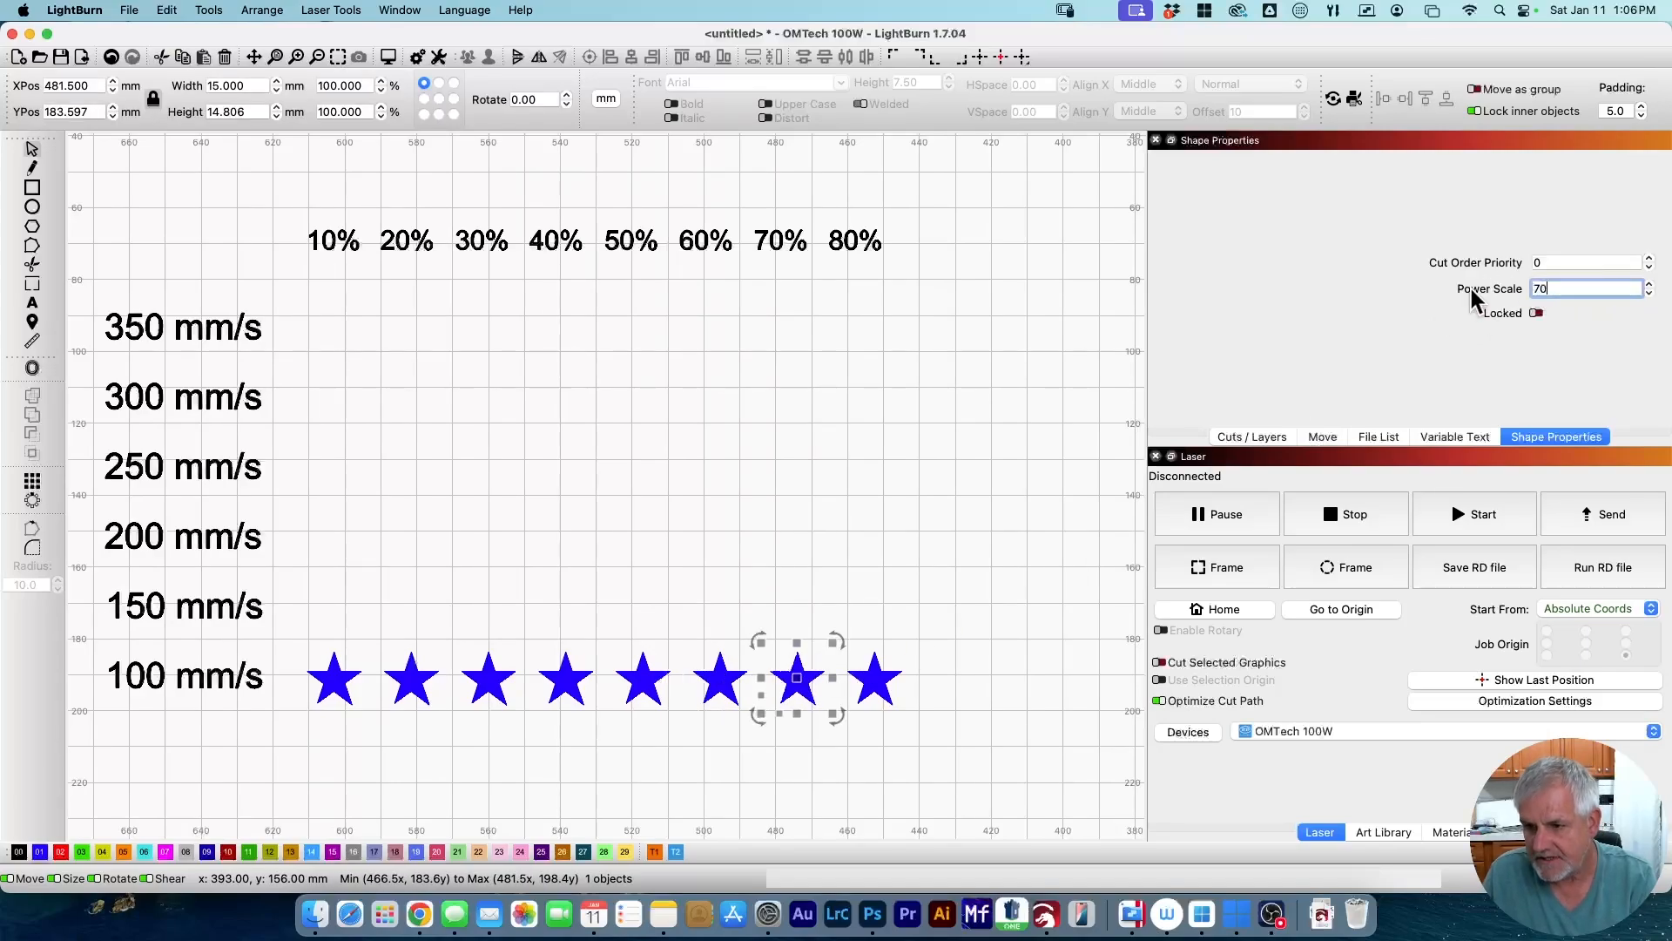
left_click(874, 679)
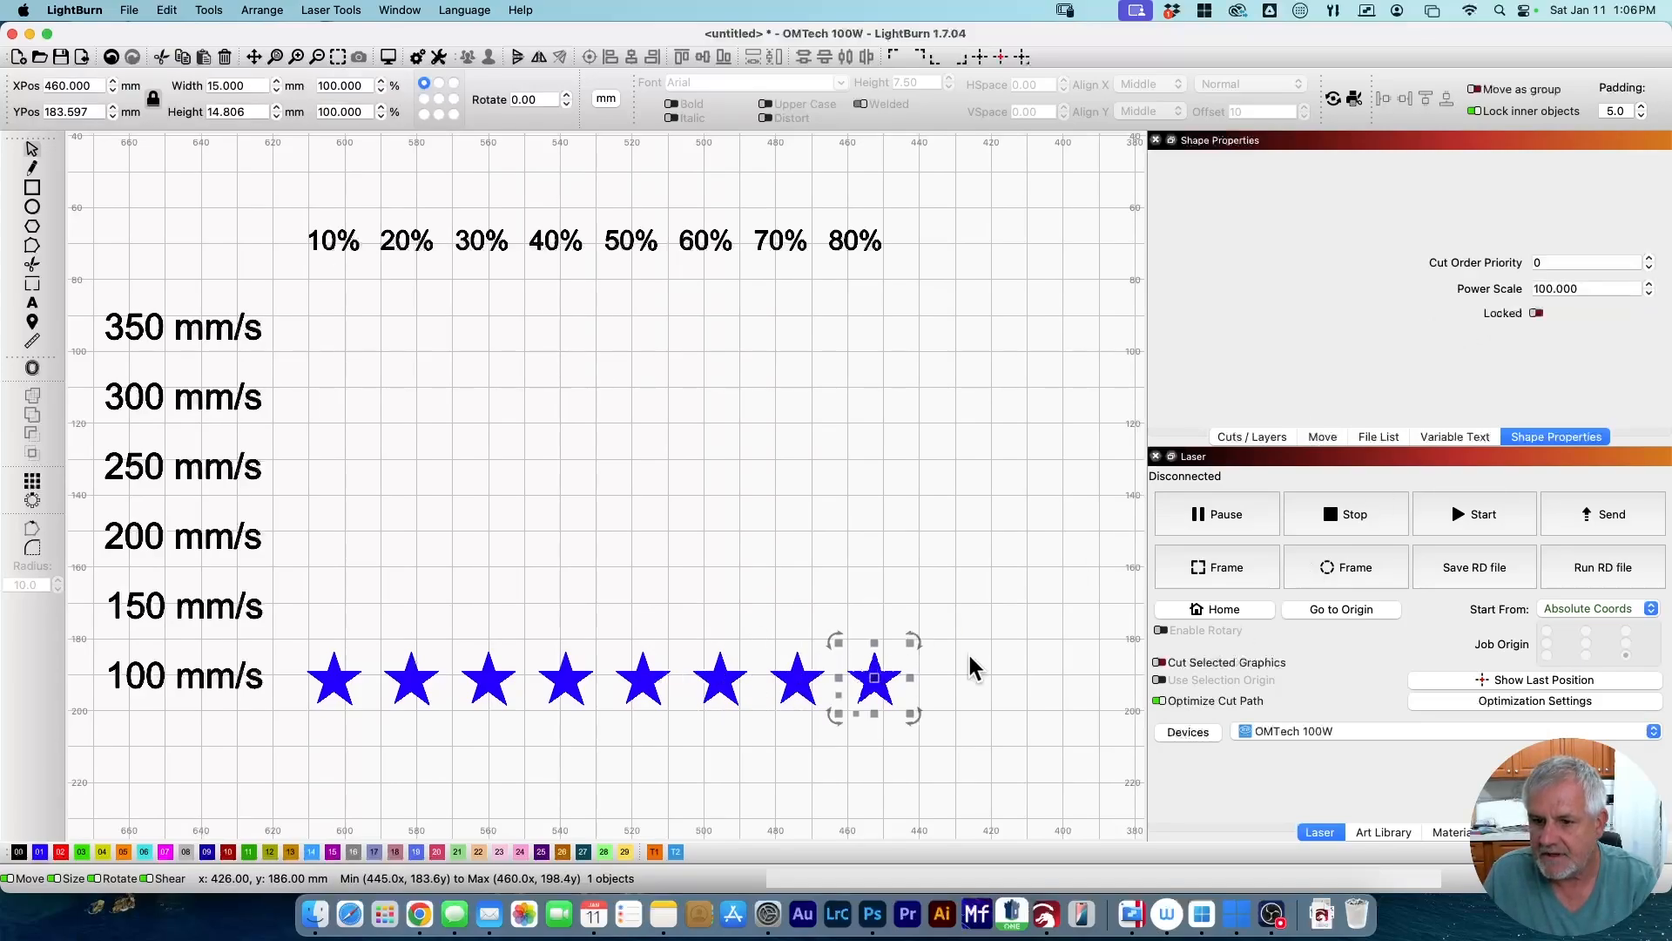
double_click(1580, 288)
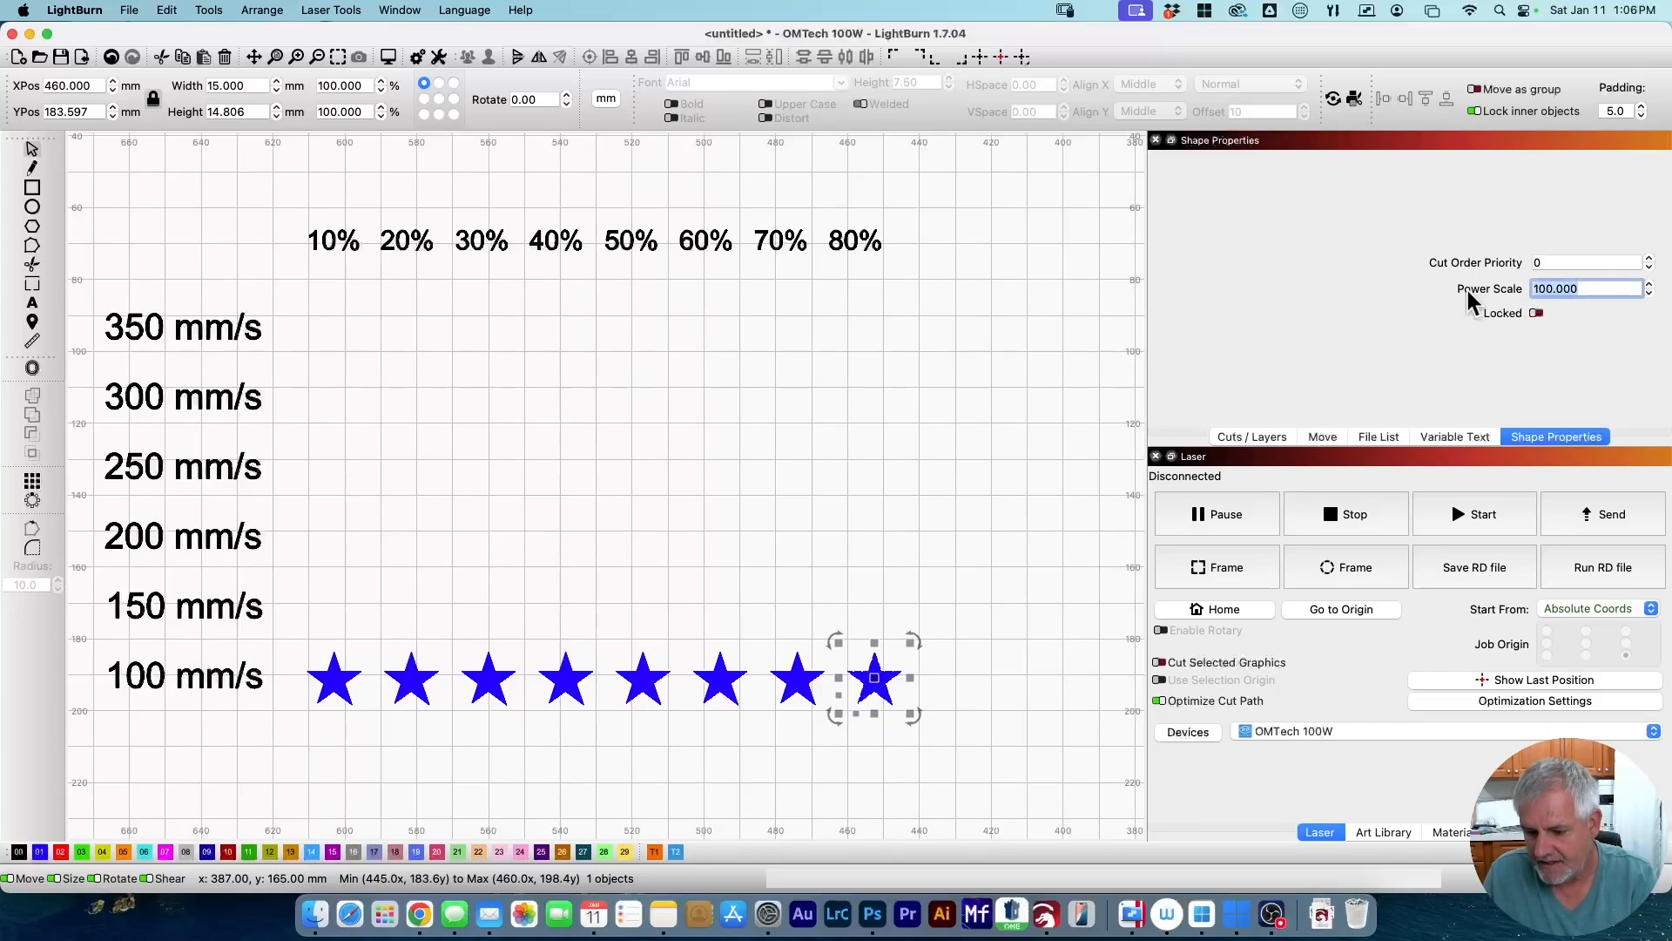
type("80")
key("Return")
left_click(420, 481)
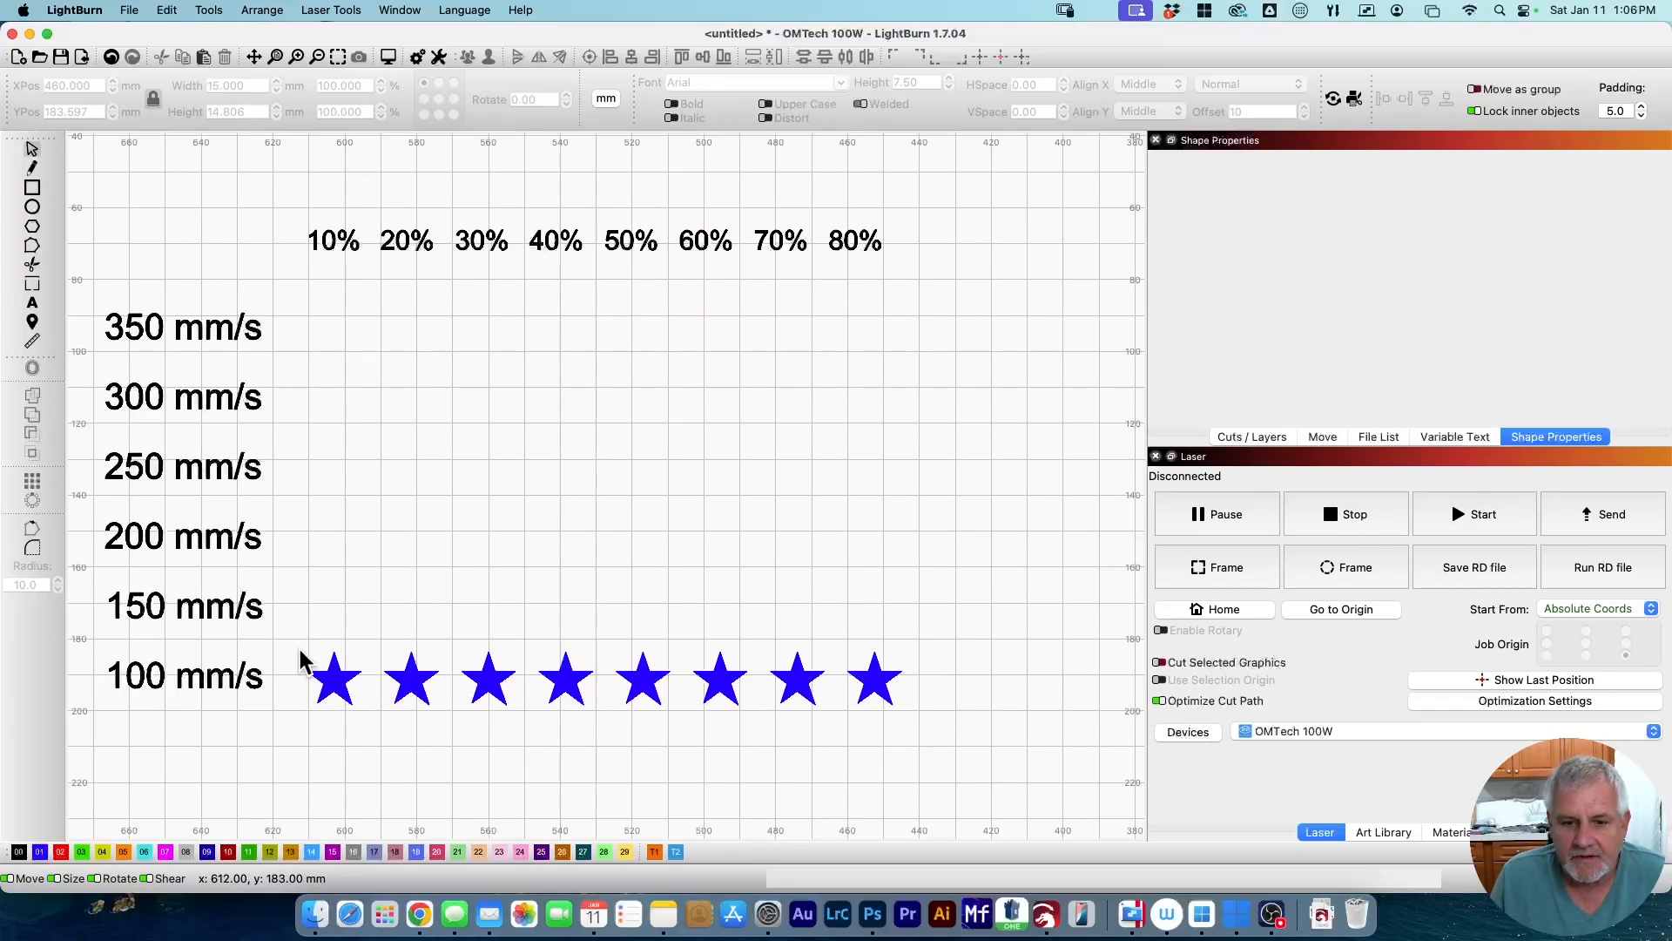
Array the eight-star row into 6 rows at 19.5 mm spacing, one per speed from 100 to 350 mm/s.
left_click_drag(309, 619, 299, 691)
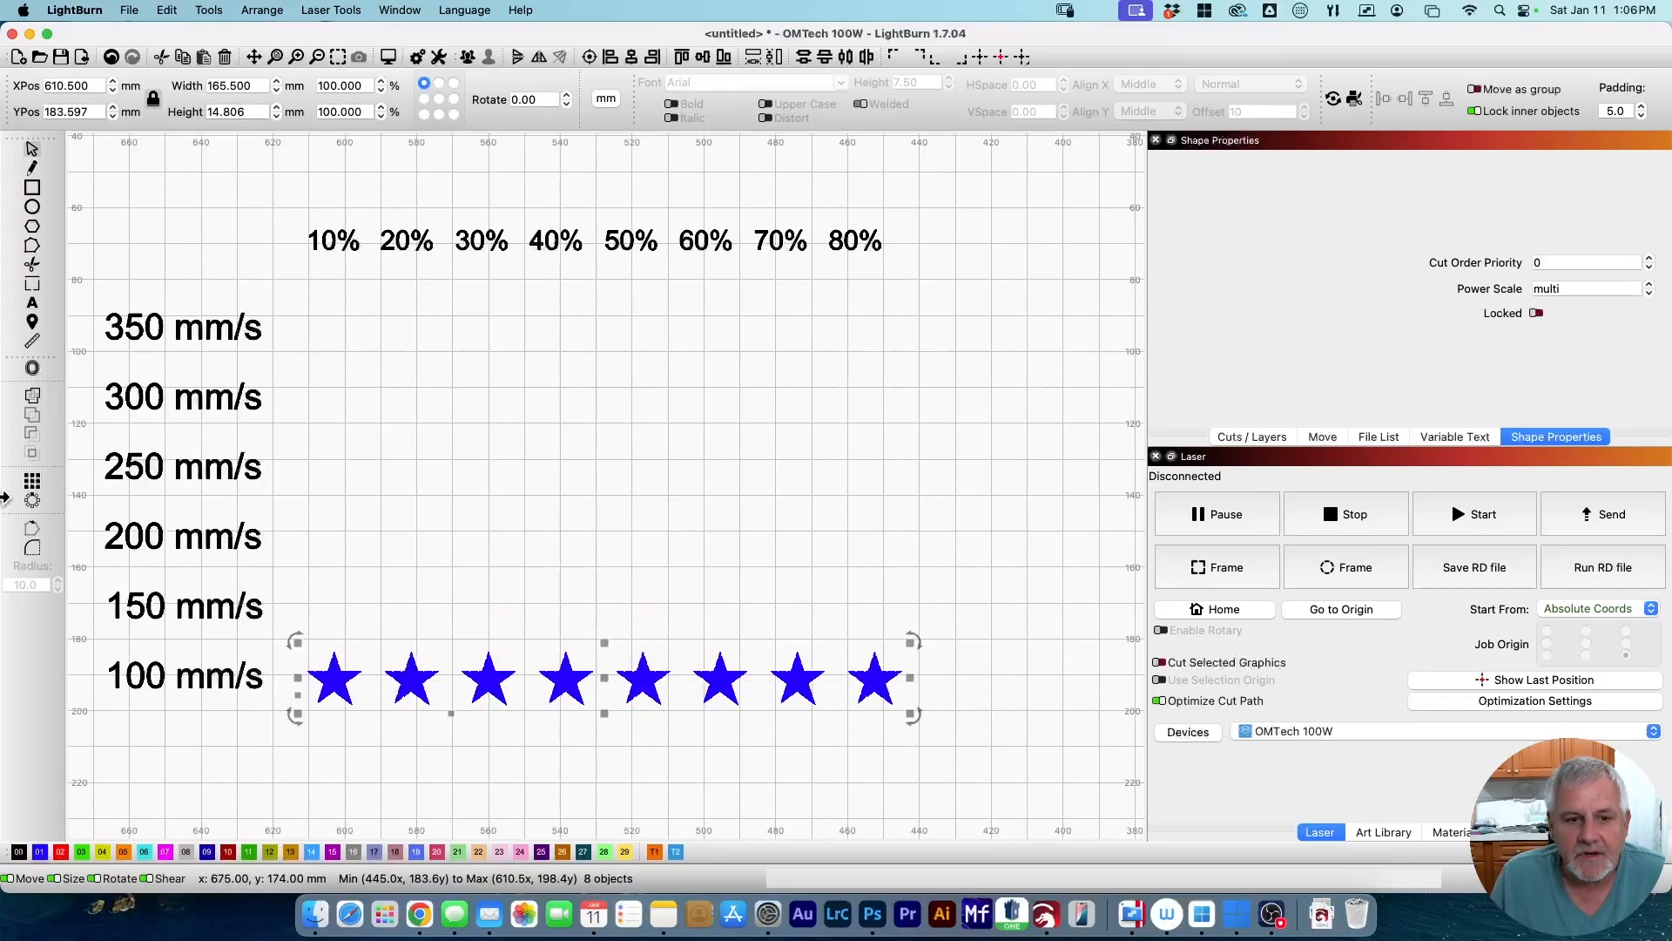
left_click(31, 484)
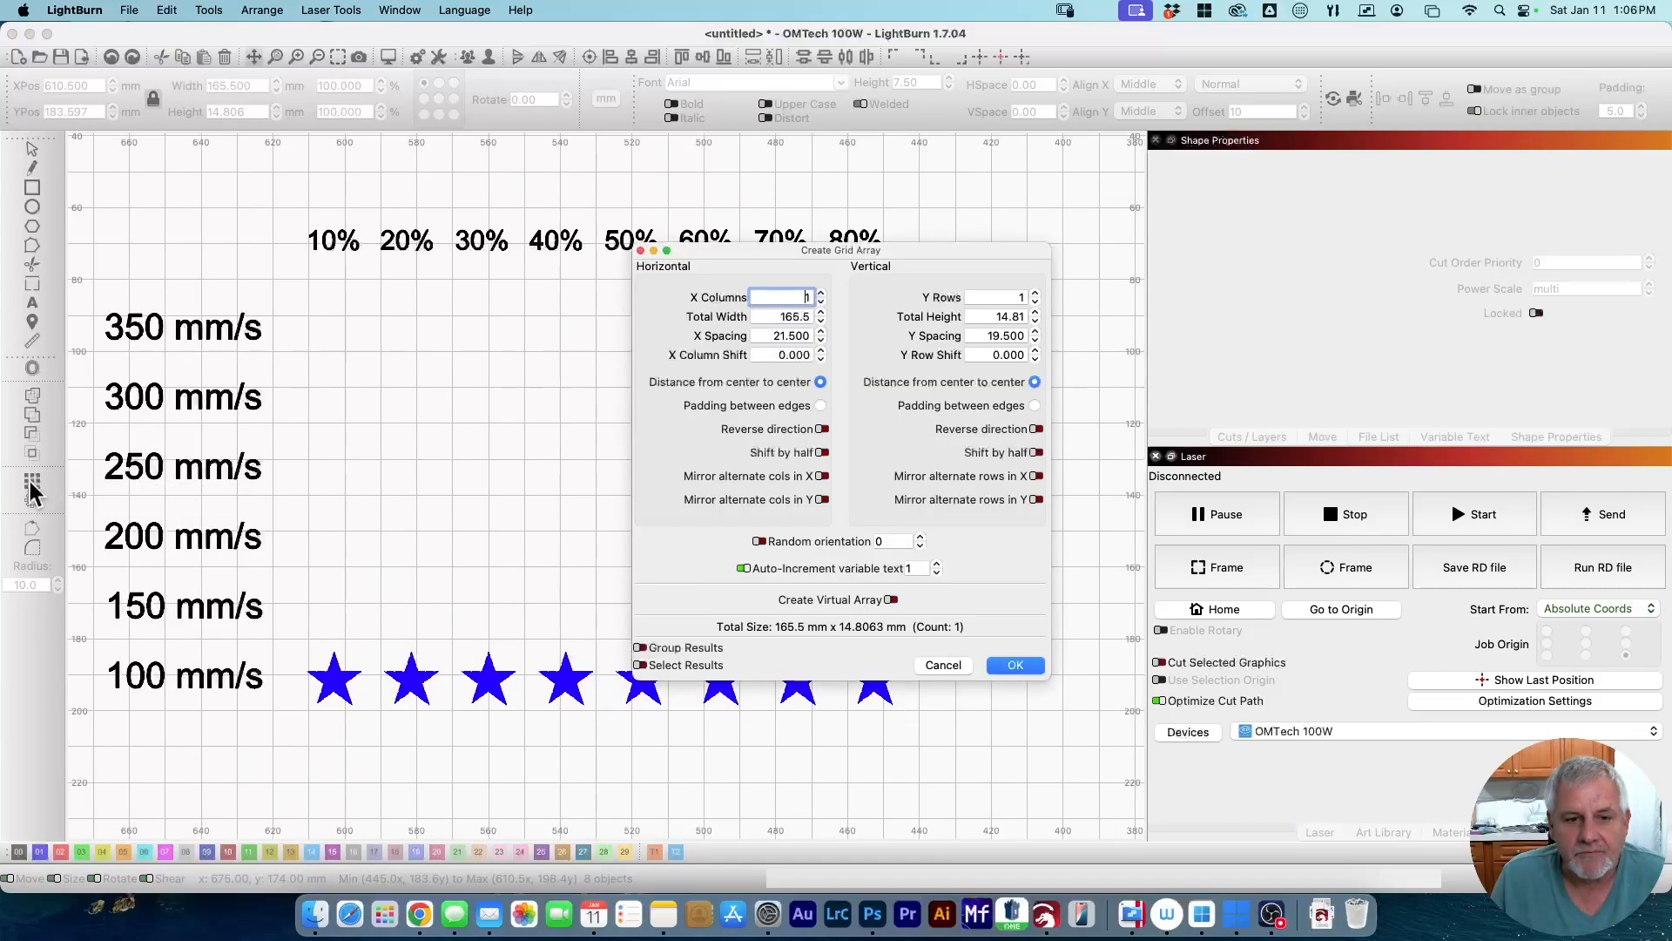
left_click(1036, 293)
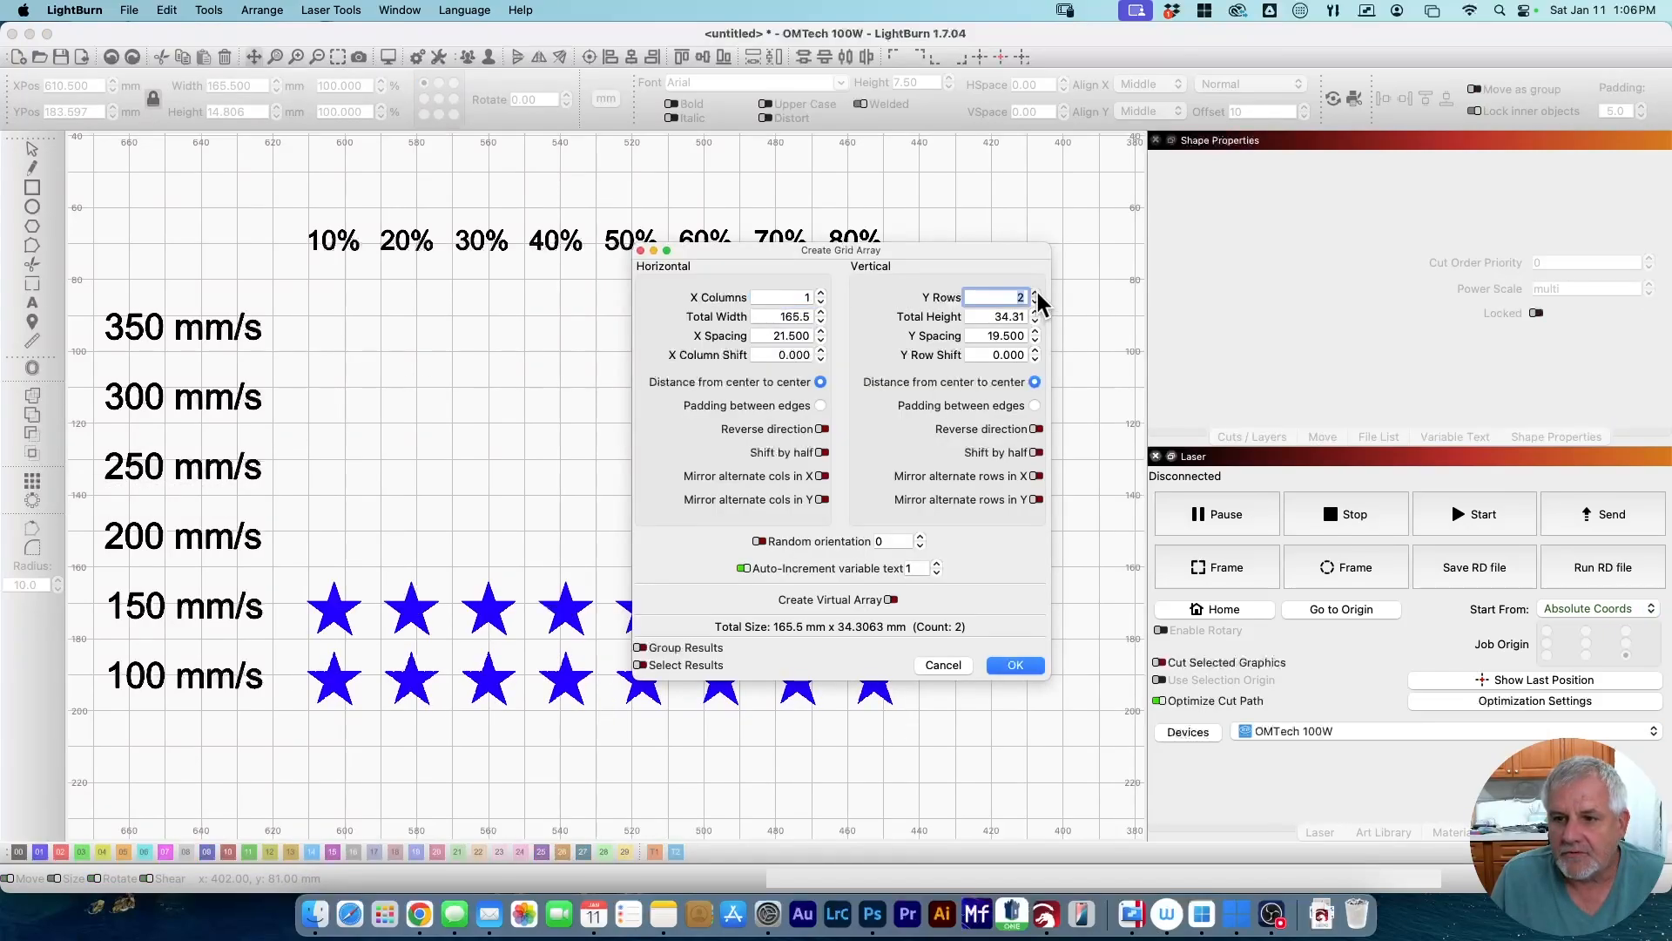
left_click(1036, 293)
left_click(1036, 292)
left_click(1036, 292)
left_click(1035, 292)
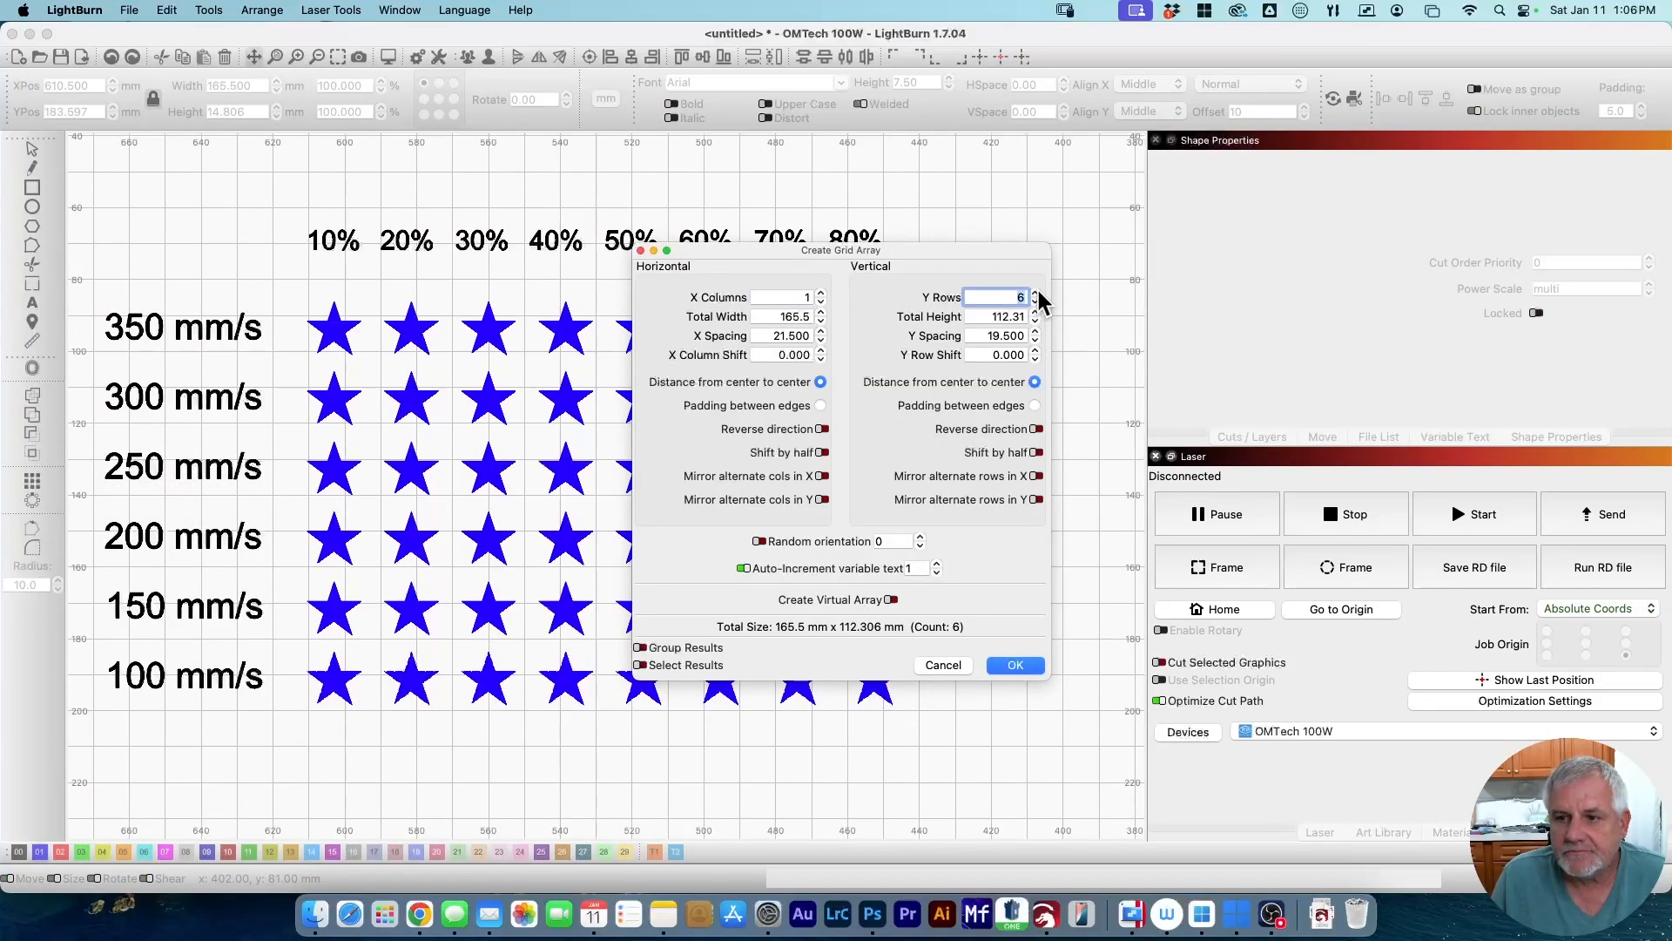
left_click(1015, 665)
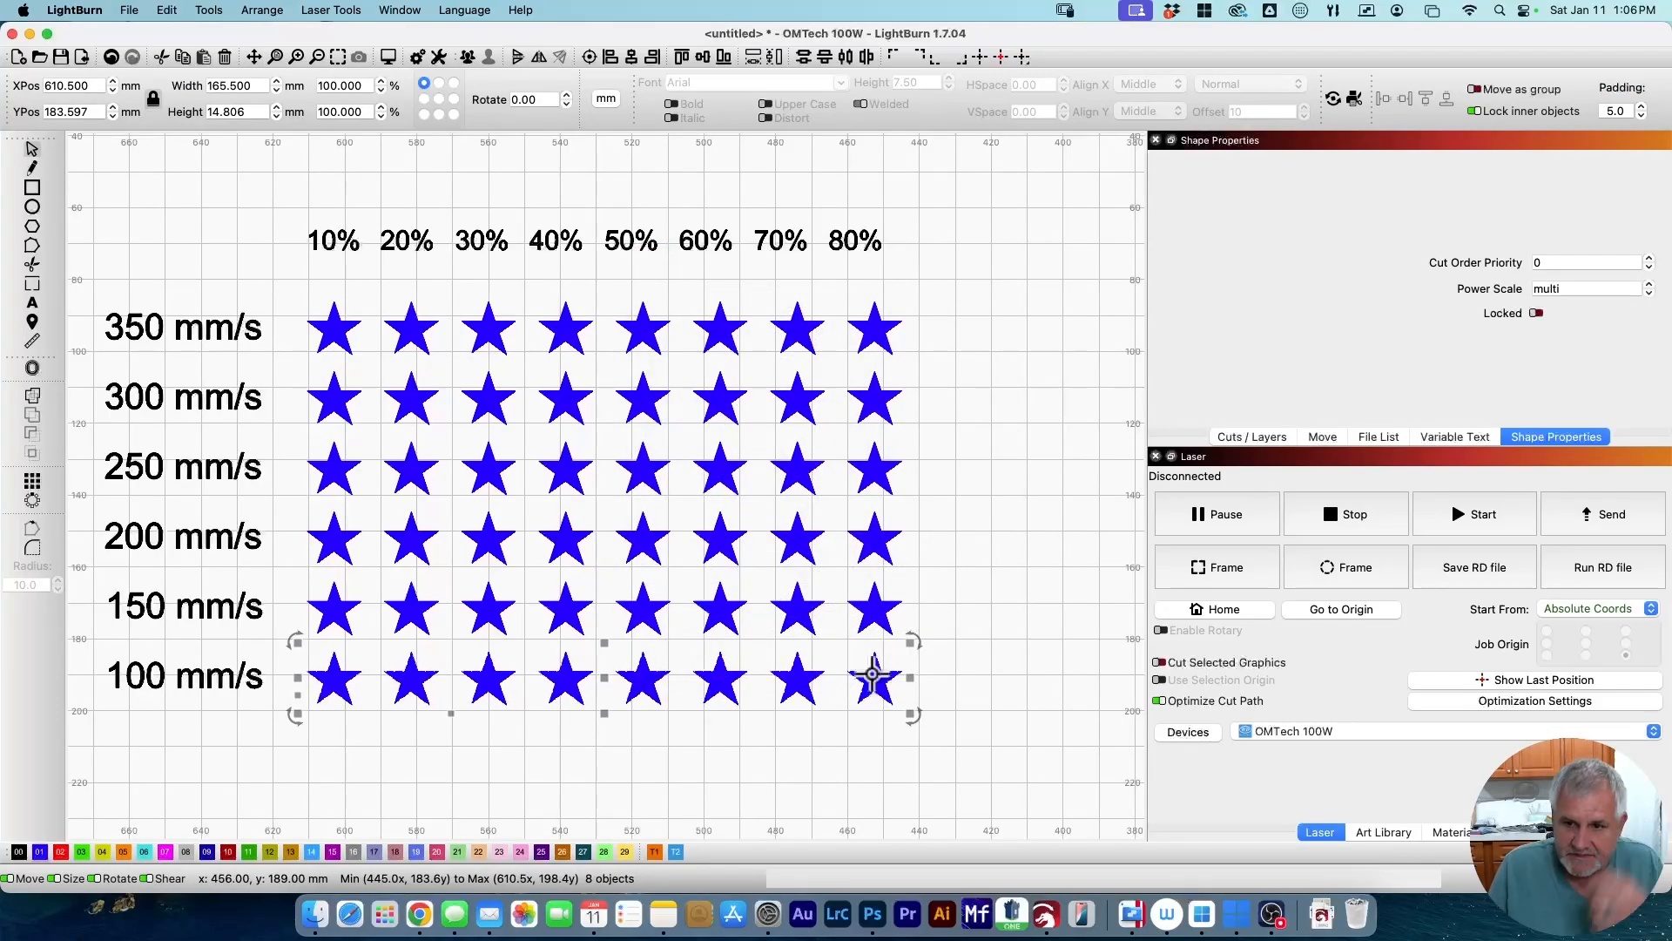
left_click(939, 596)
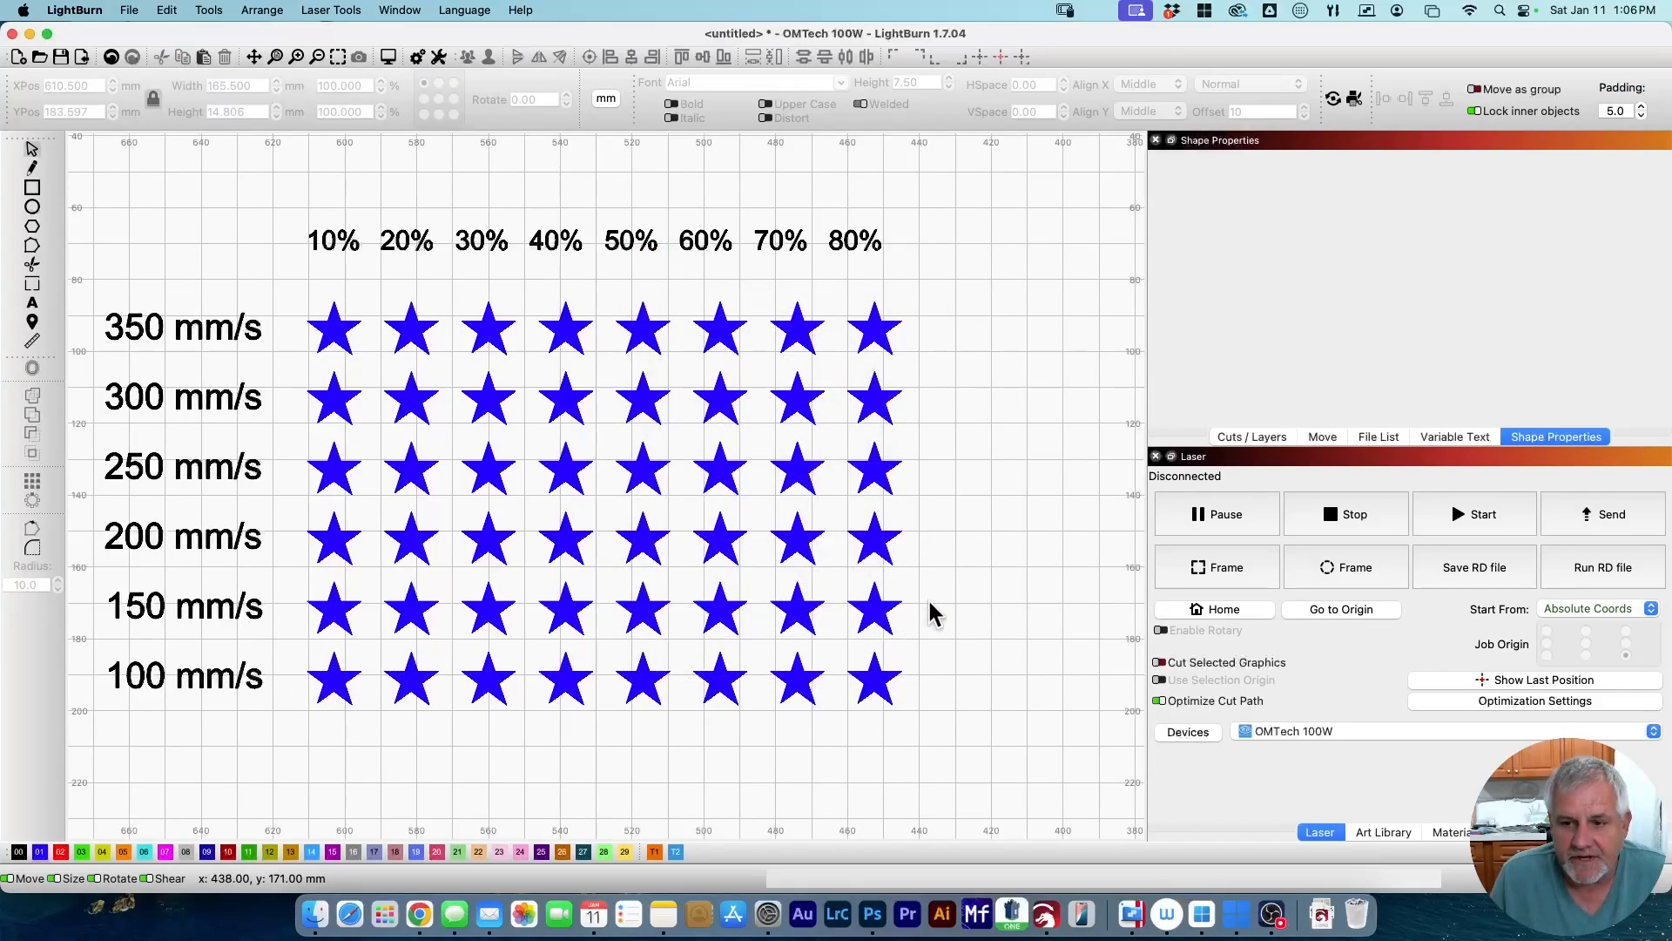
left_click_drag(927, 597, 318, 611)
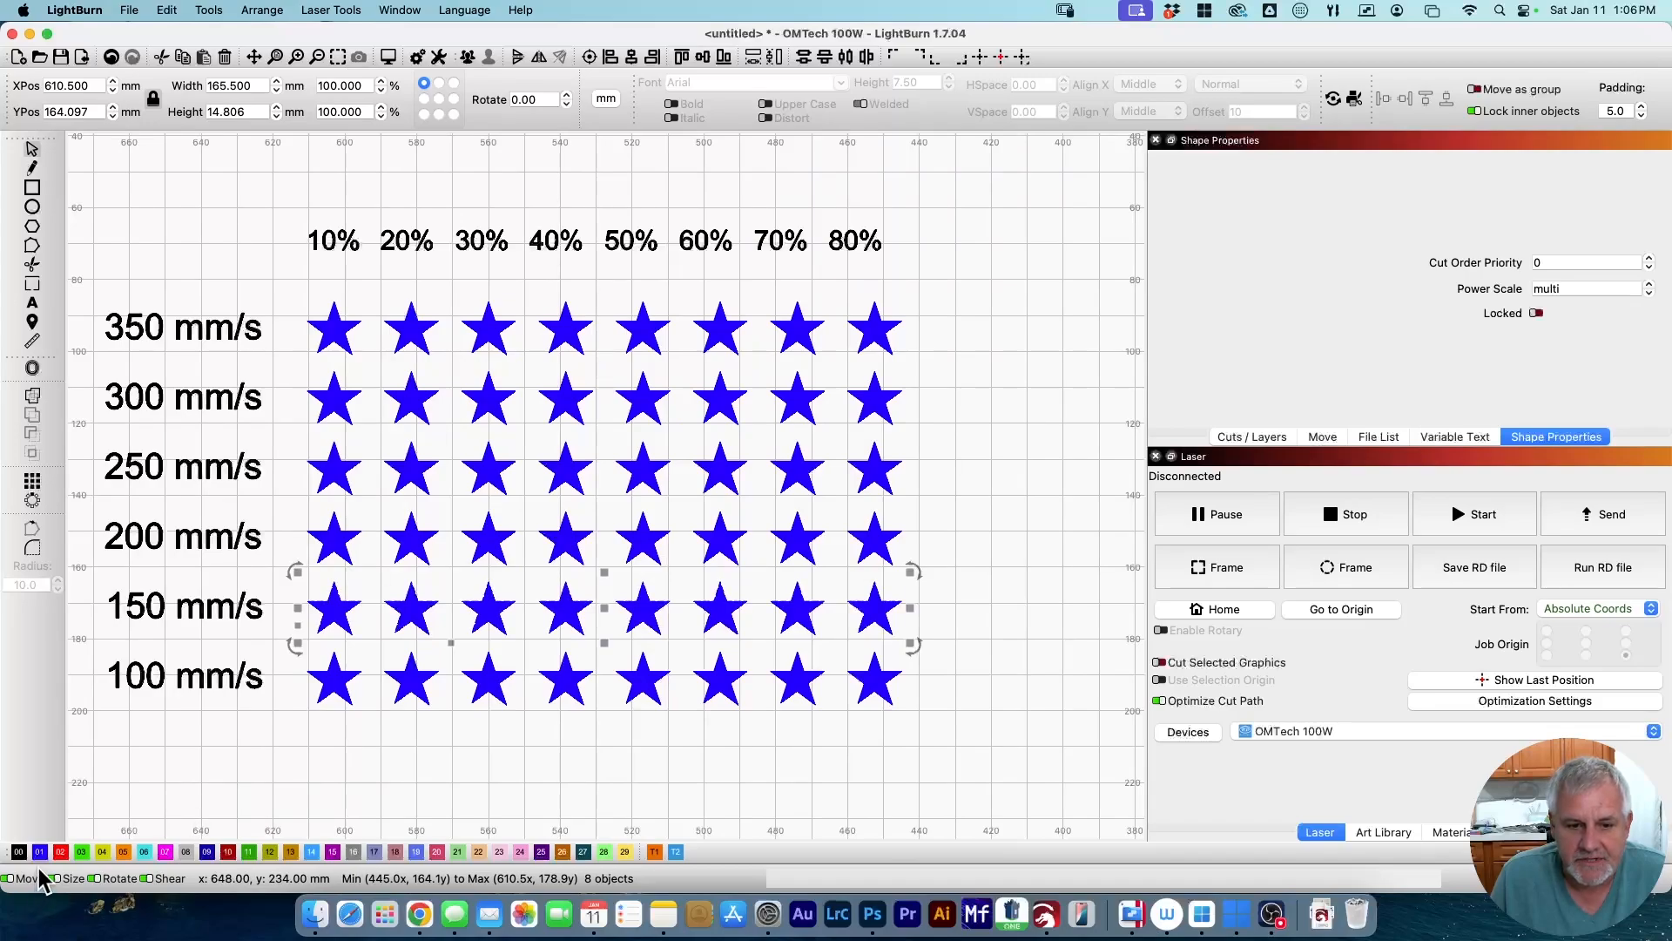
Put the 150 mm/s row on red, the 200 row on green and the 250 row on yellow.
left_click(60, 852)
left_click_drag(925, 557, 321, 559)
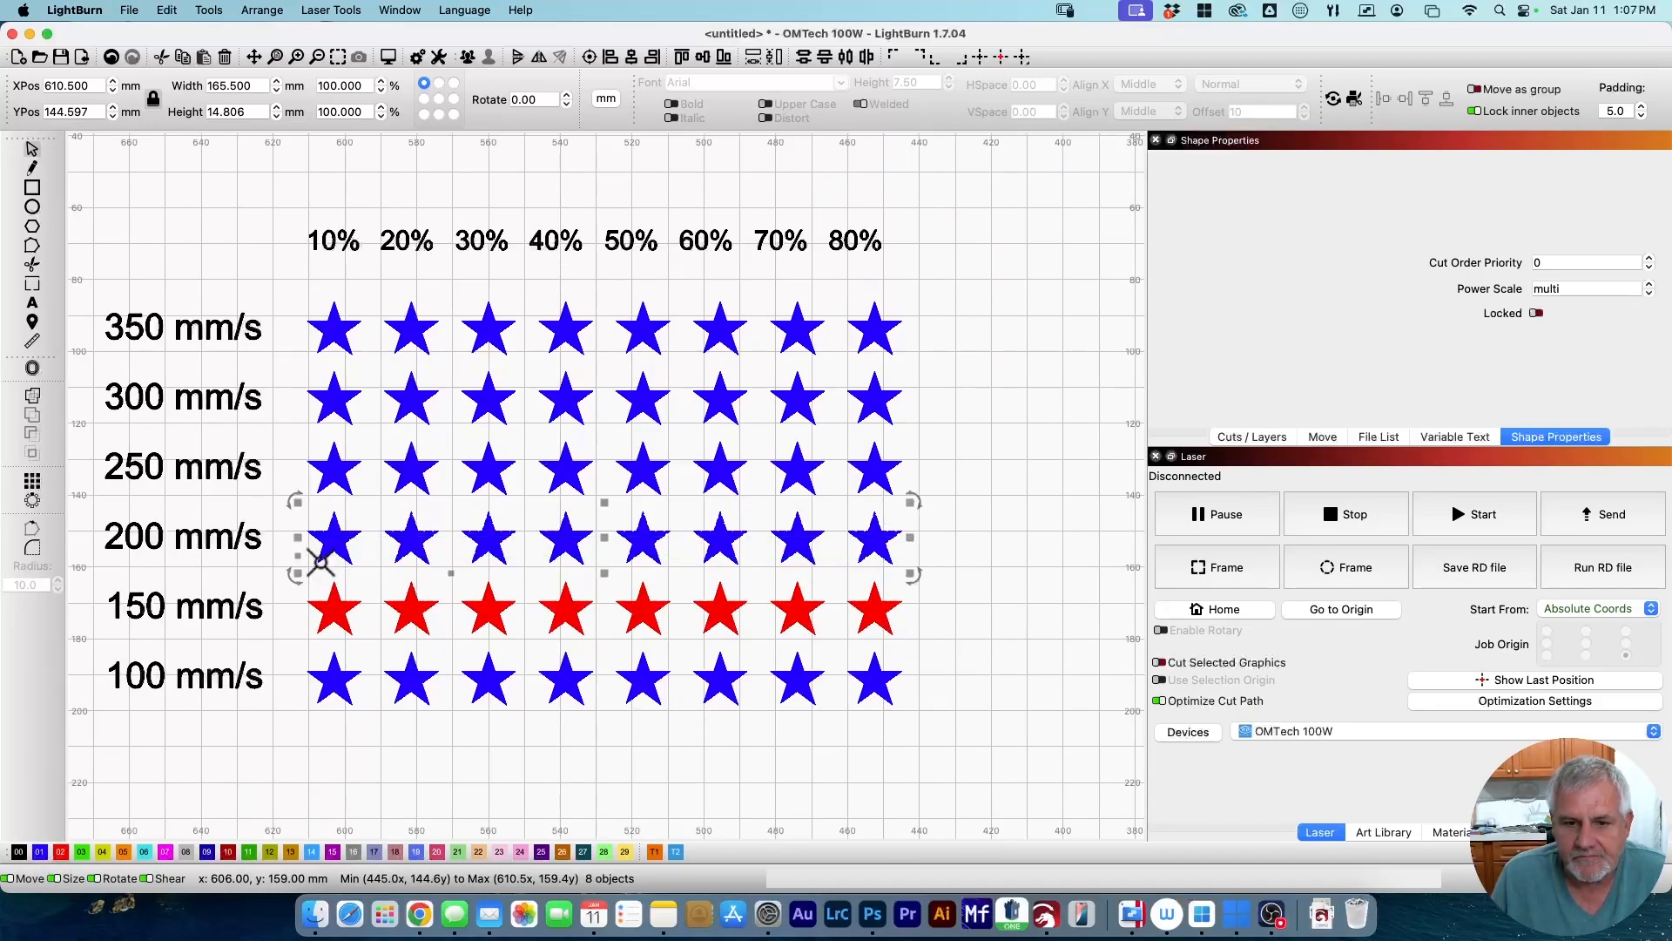
left_click(81, 852)
left_click_drag(912, 467, 326, 479)
left_click(102, 852)
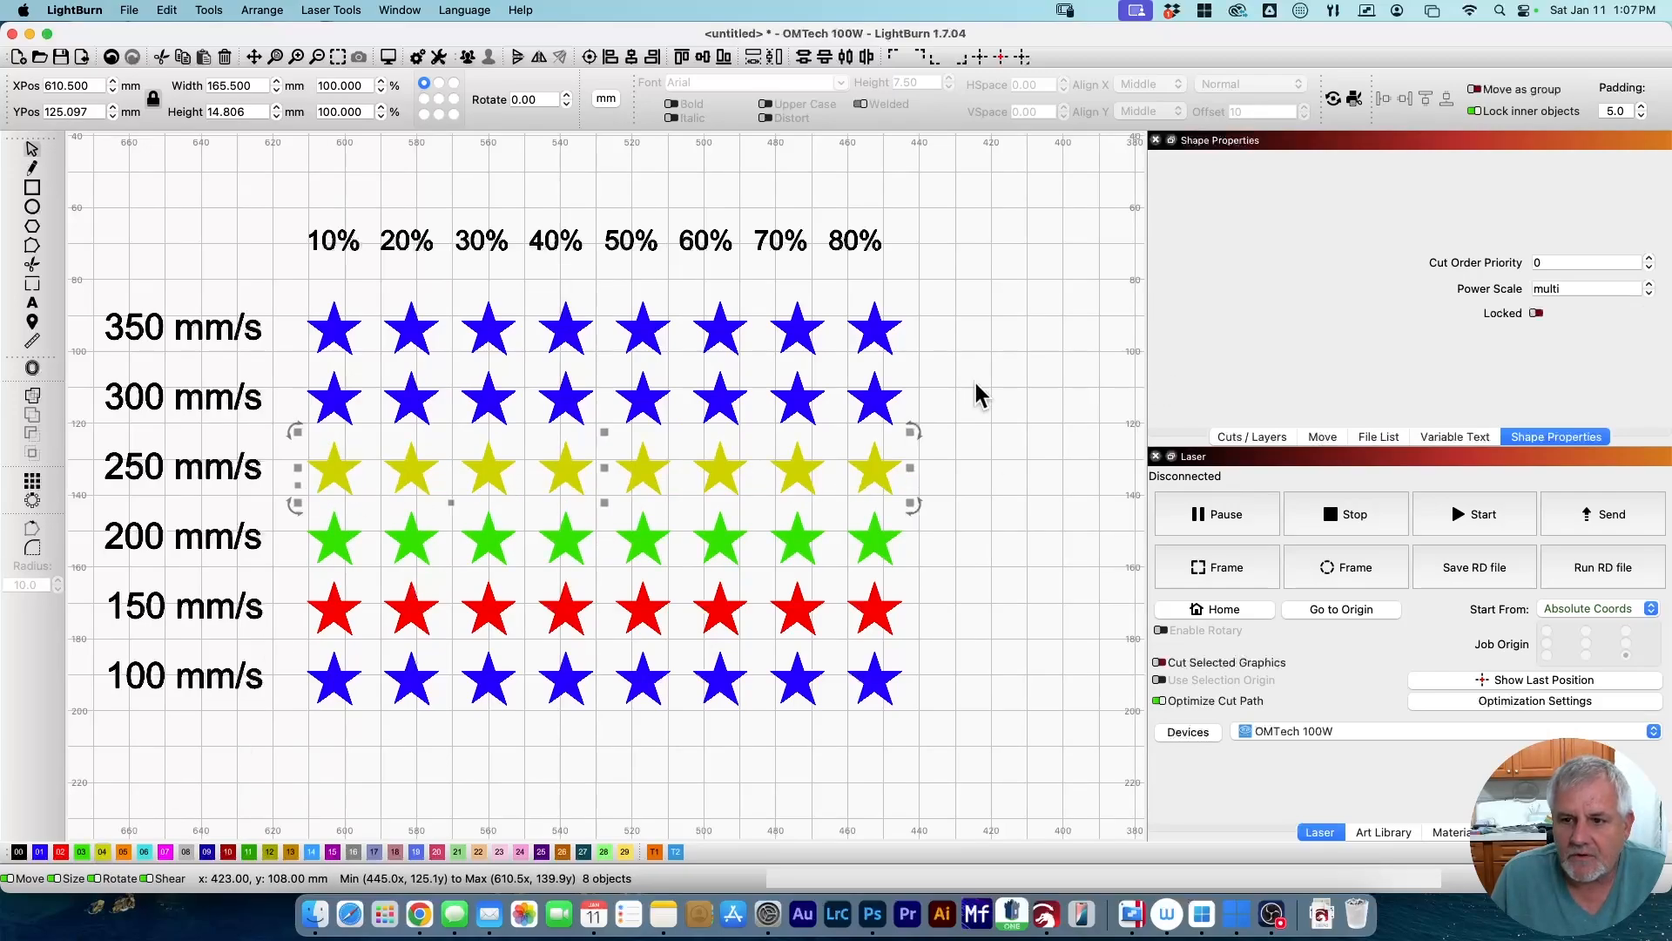
Put the 300 mm/s row on orange and the 350 mm/s row on cyan.
left_click_drag(975, 388, 340, 390)
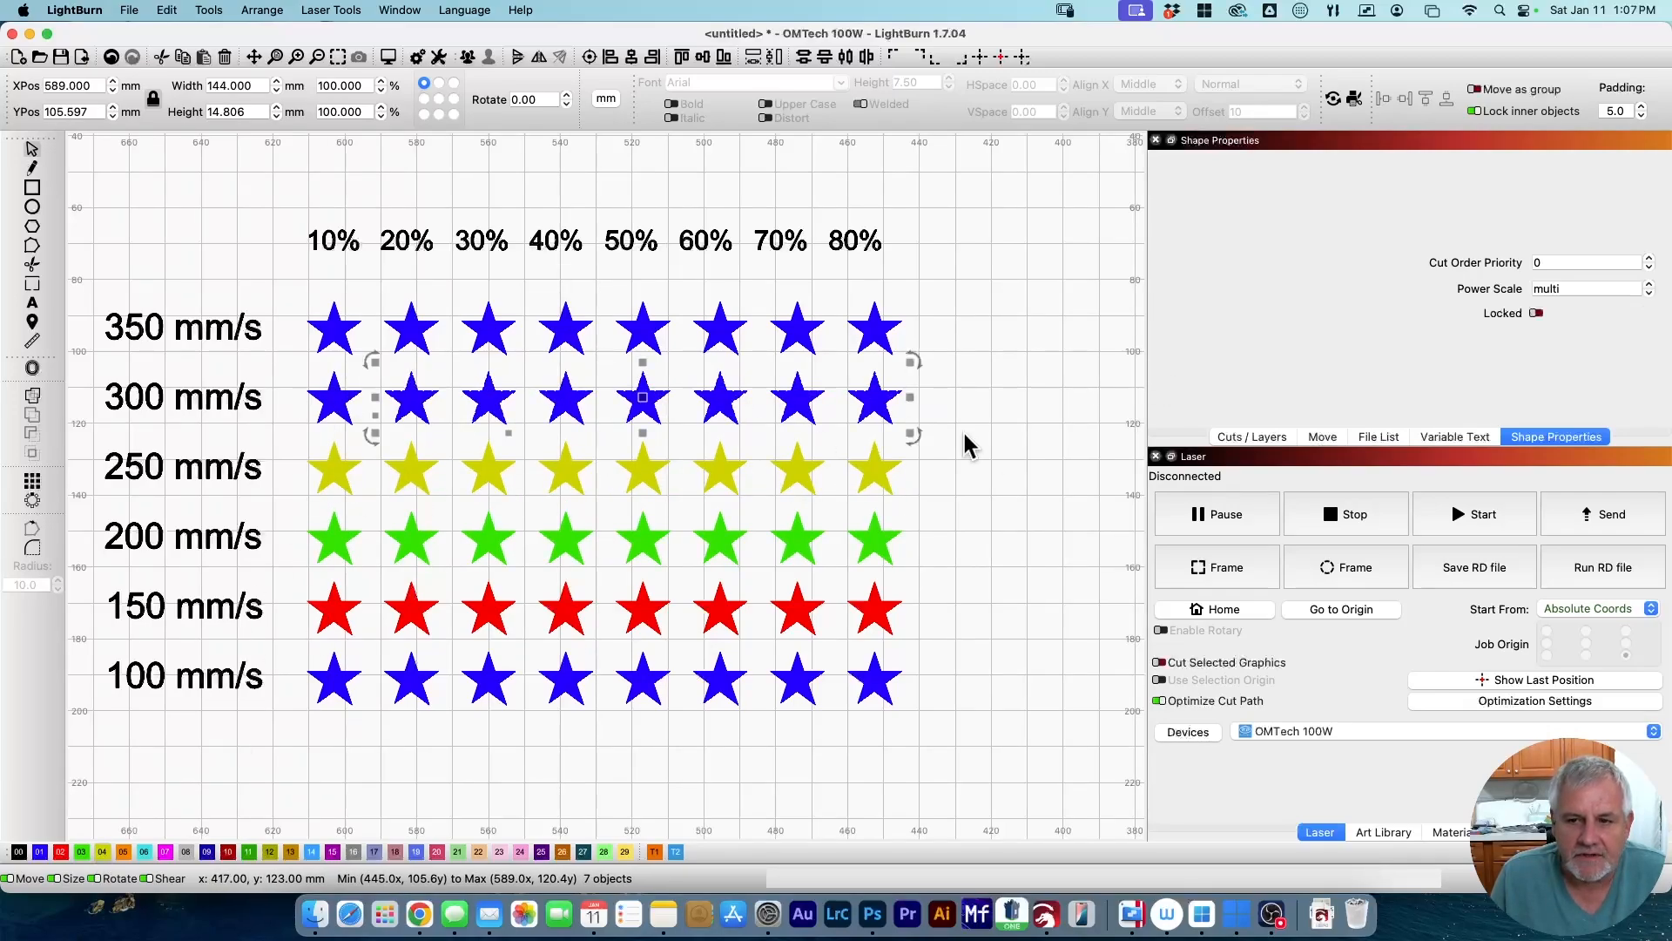
left_click_drag(913, 421, 298, 416)
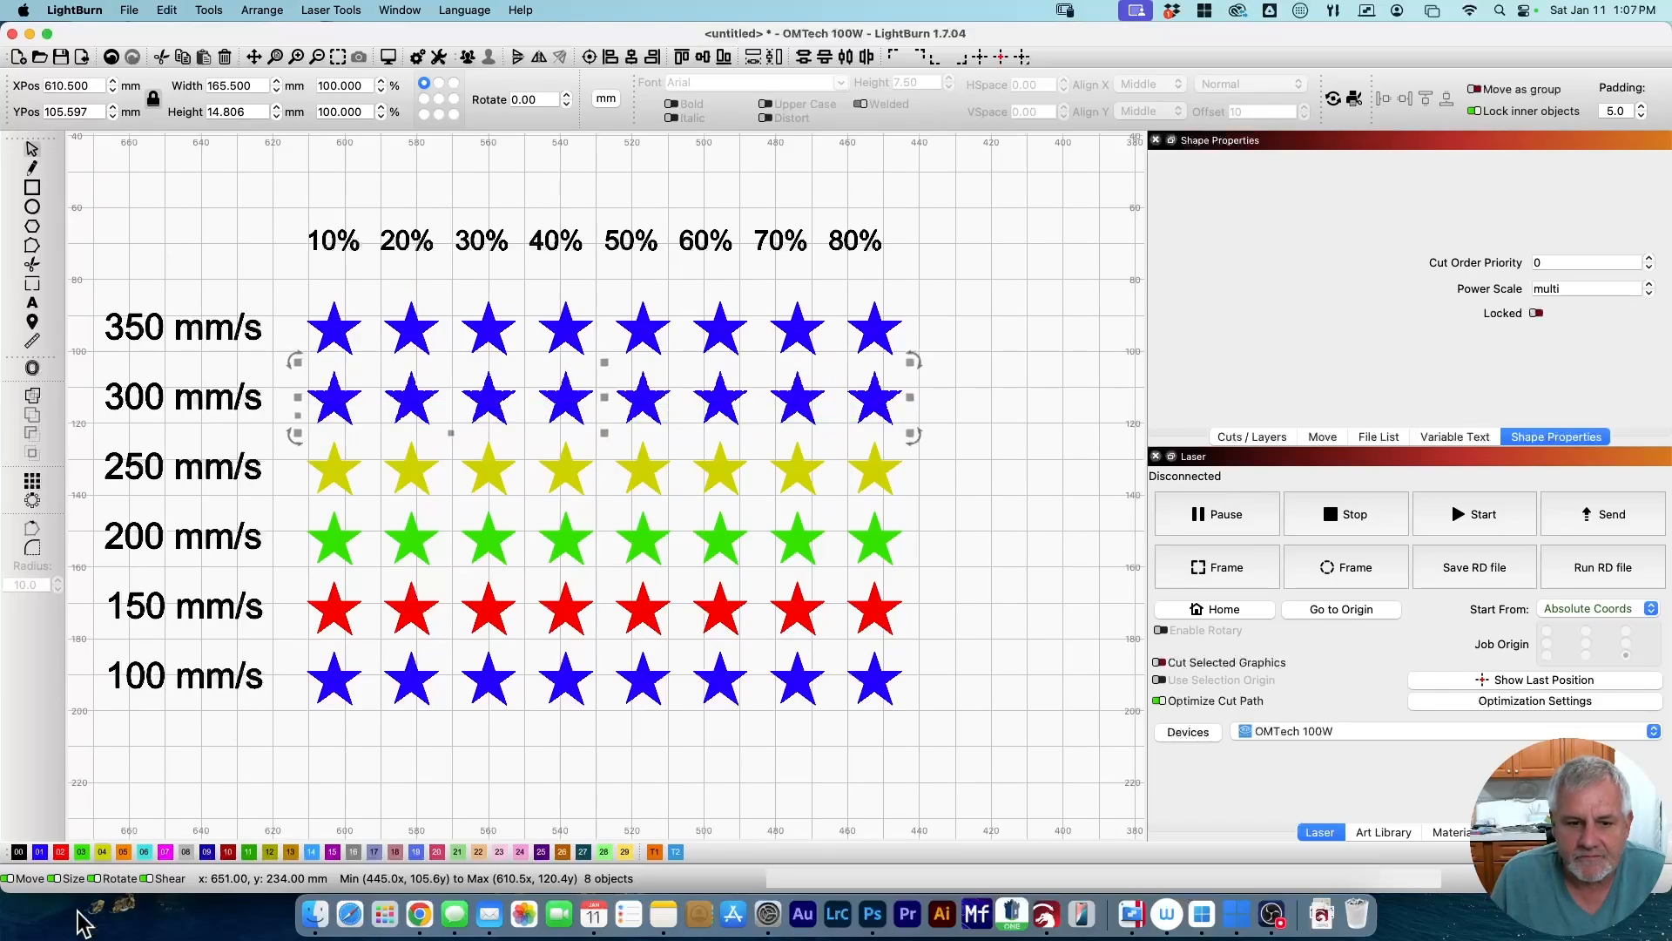
left_click(123, 852)
left_click_drag(939, 282, 316, 339)
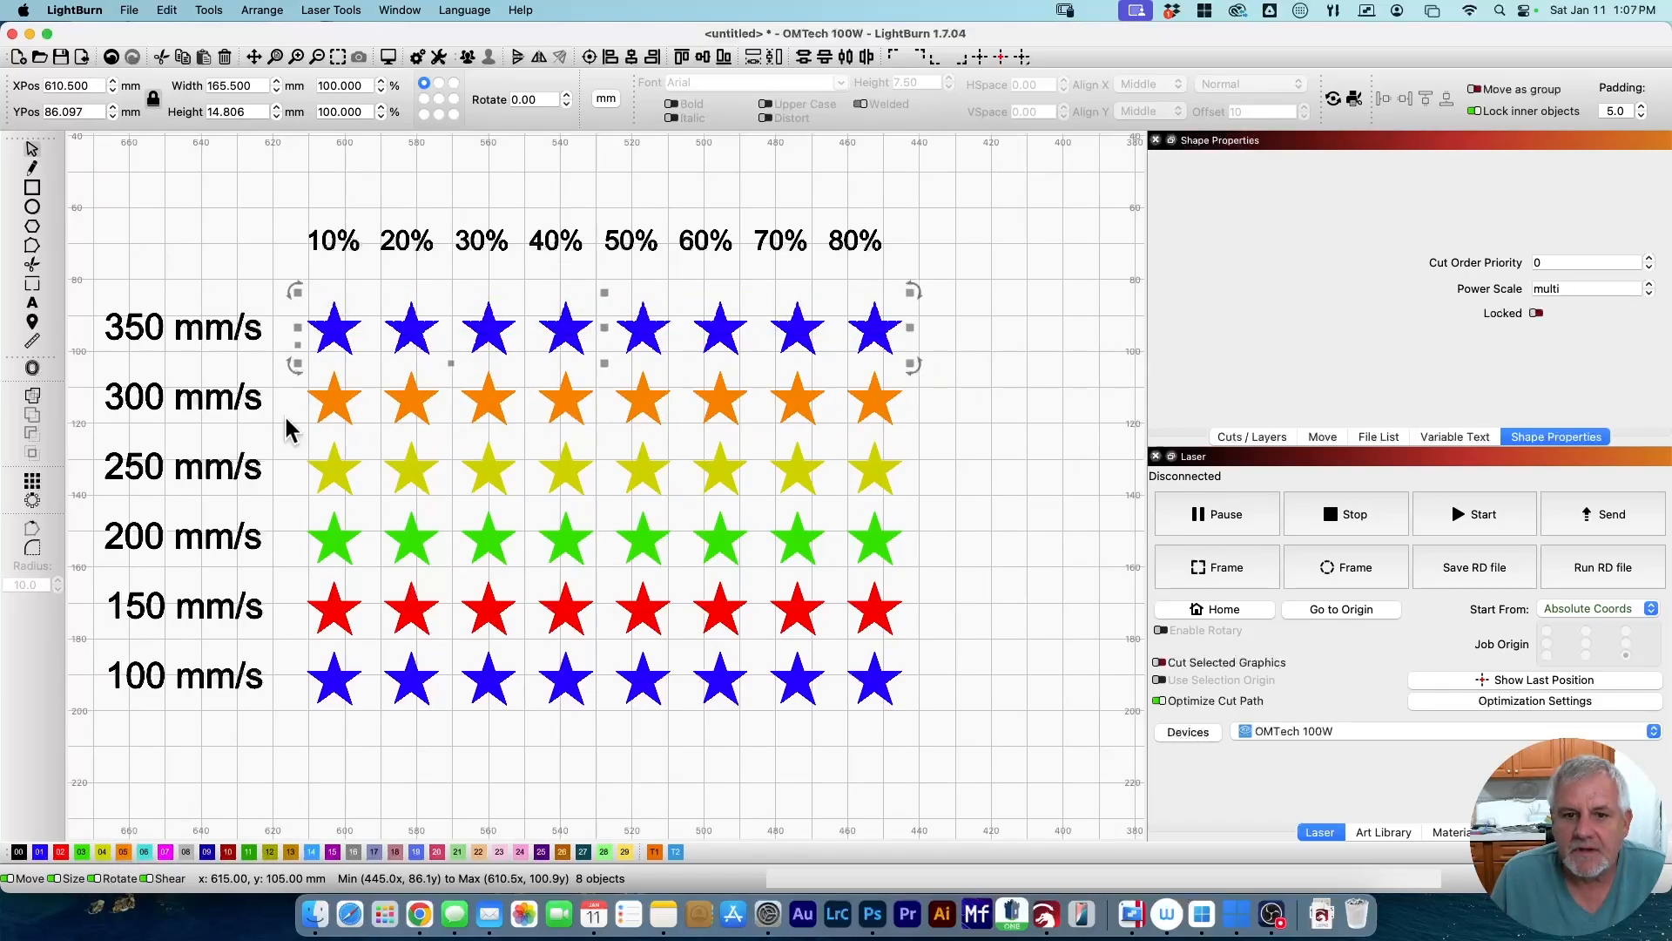
left_click(143, 852)
left_click(1013, 455)
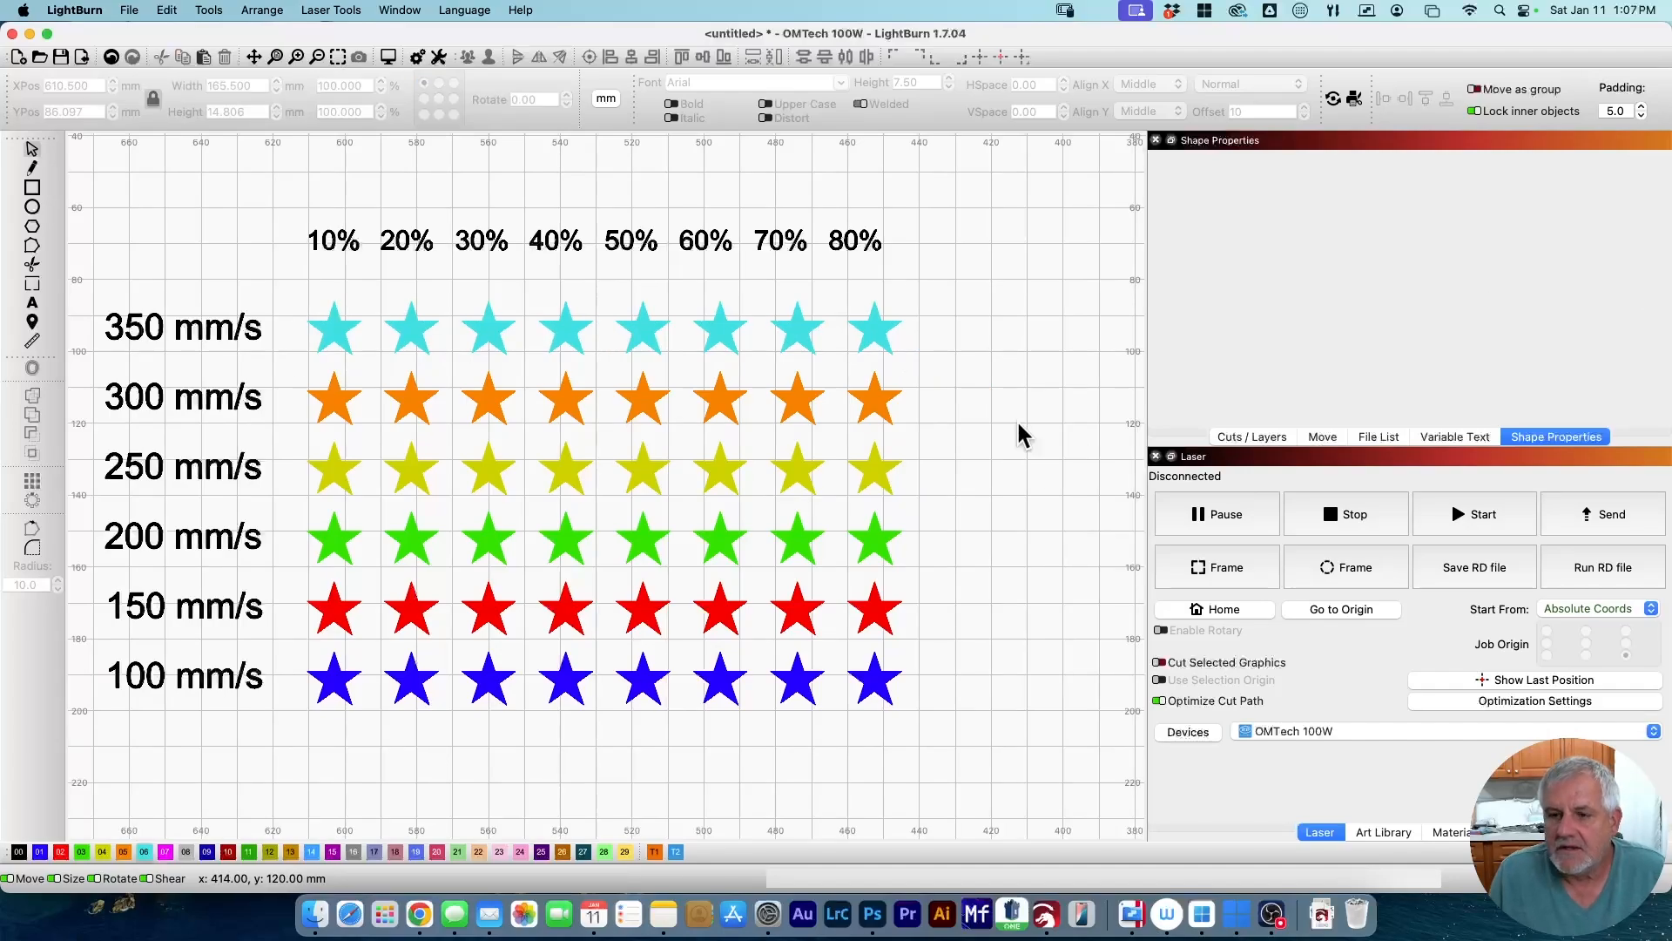
left_click(561, 321)
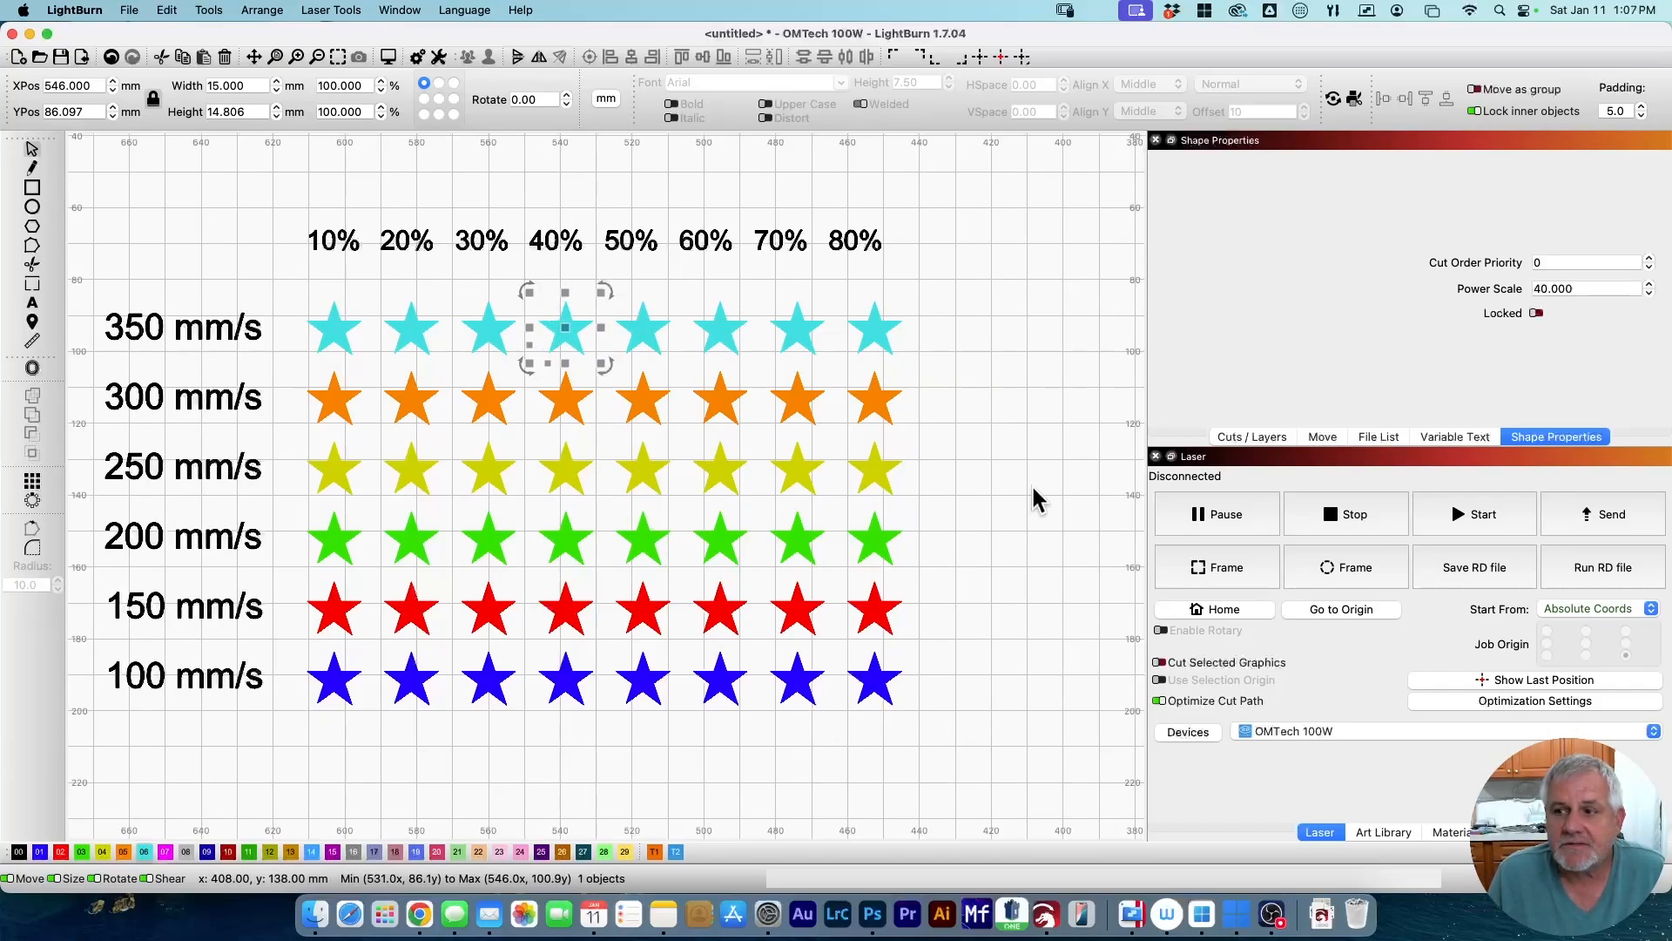
Check the Power Scale of the 60% and 10% stars, then show the Cuts / Layers list.
left_click(717, 394)
left_click(723, 466)
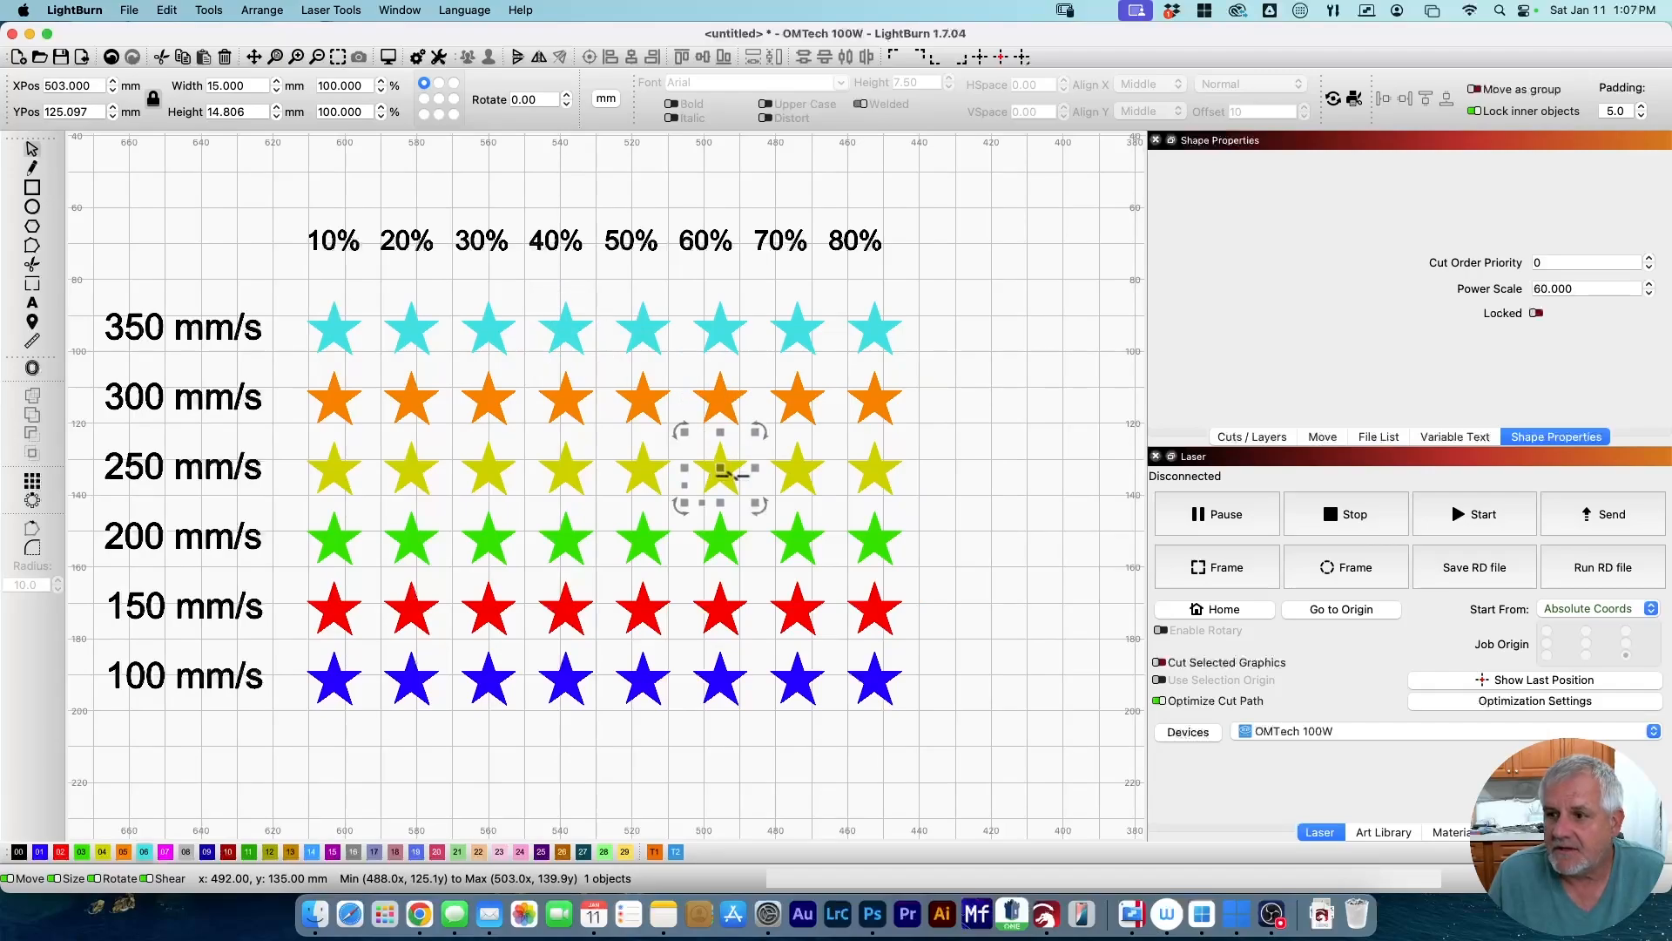
left_click(334, 549)
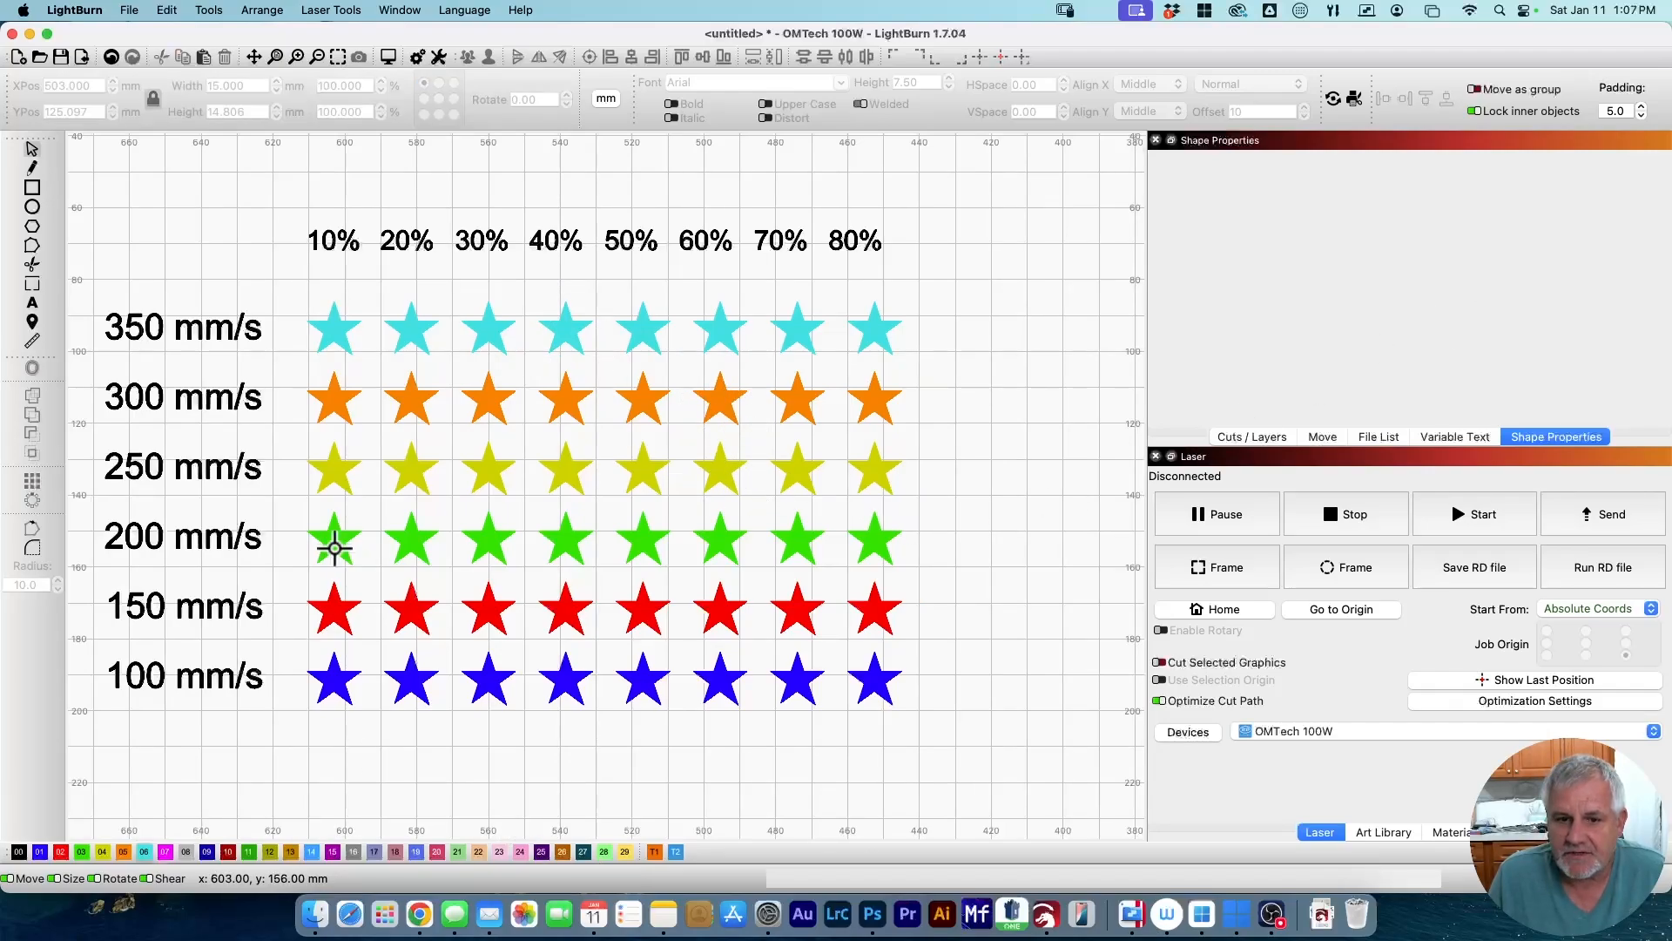
left_click(335, 548)
left_click(934, 634)
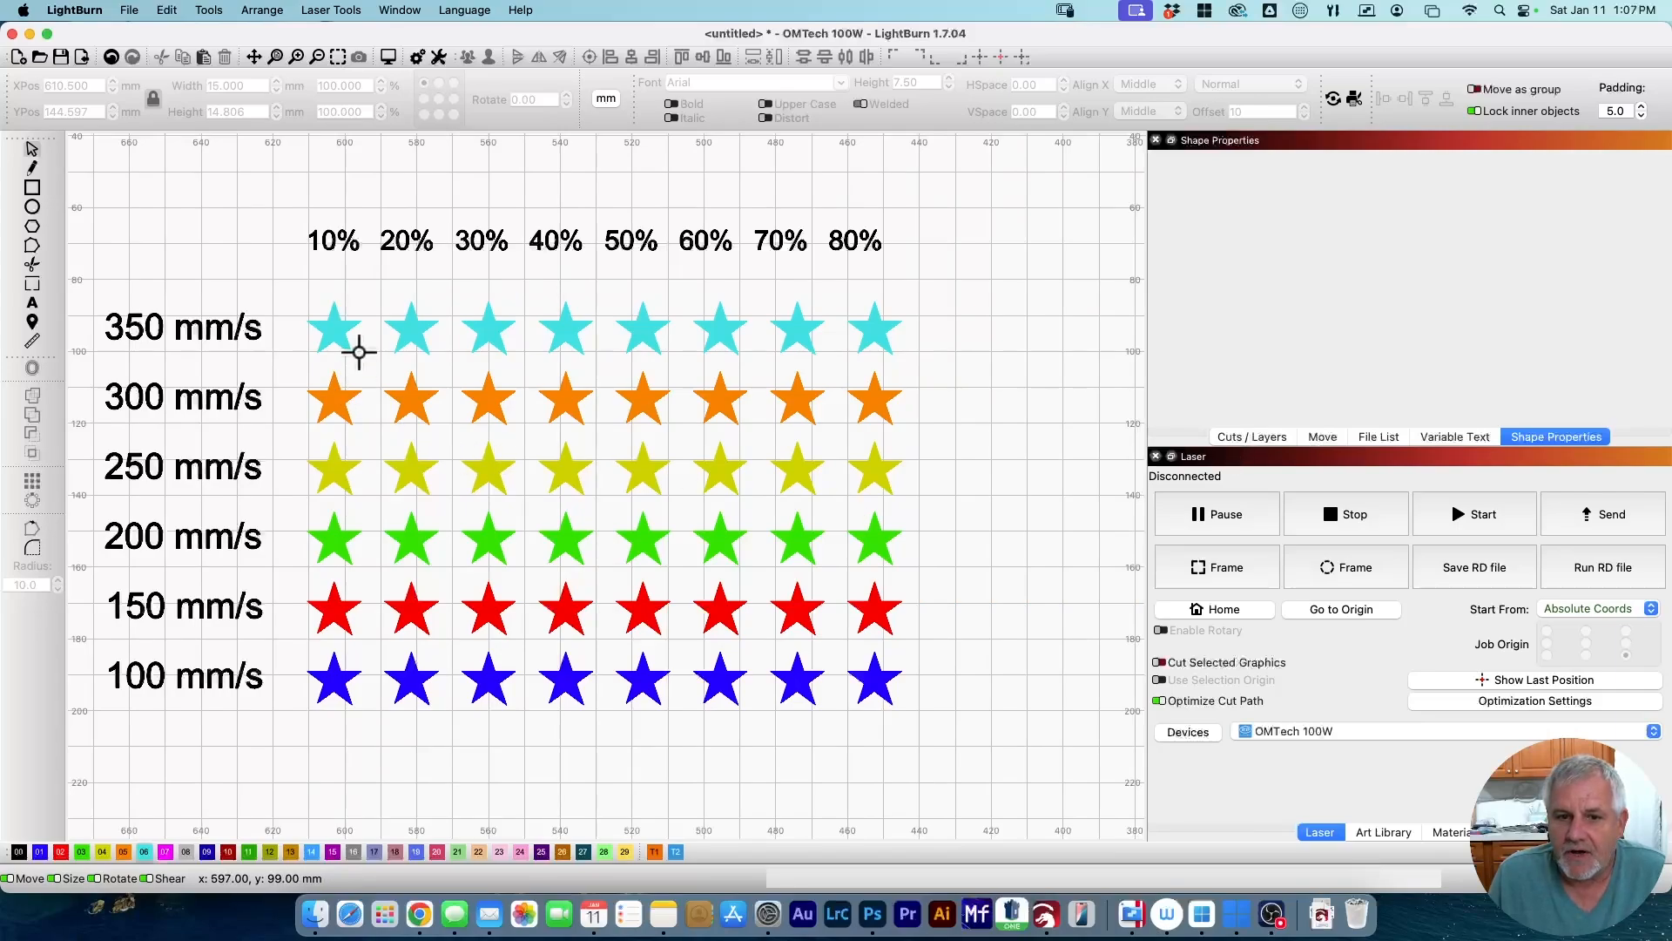
left_click(1241, 434)
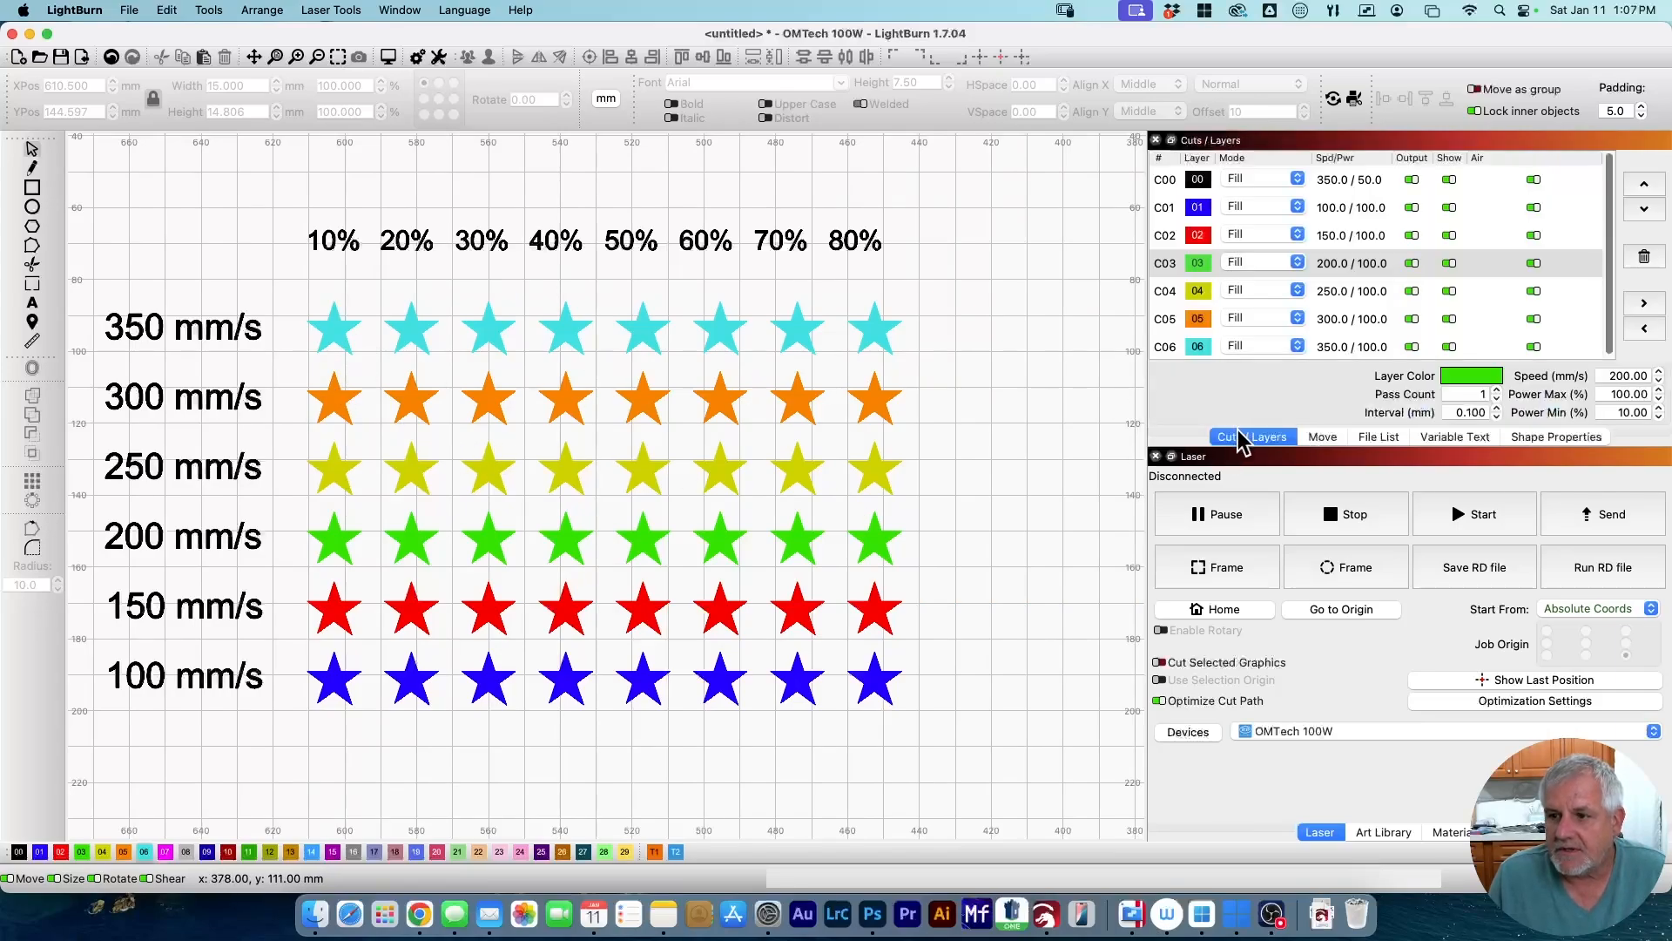
Open the Cut Settings Editor for layer C01 (100 mm/s) and move the dialog.
double_click(1182, 209)
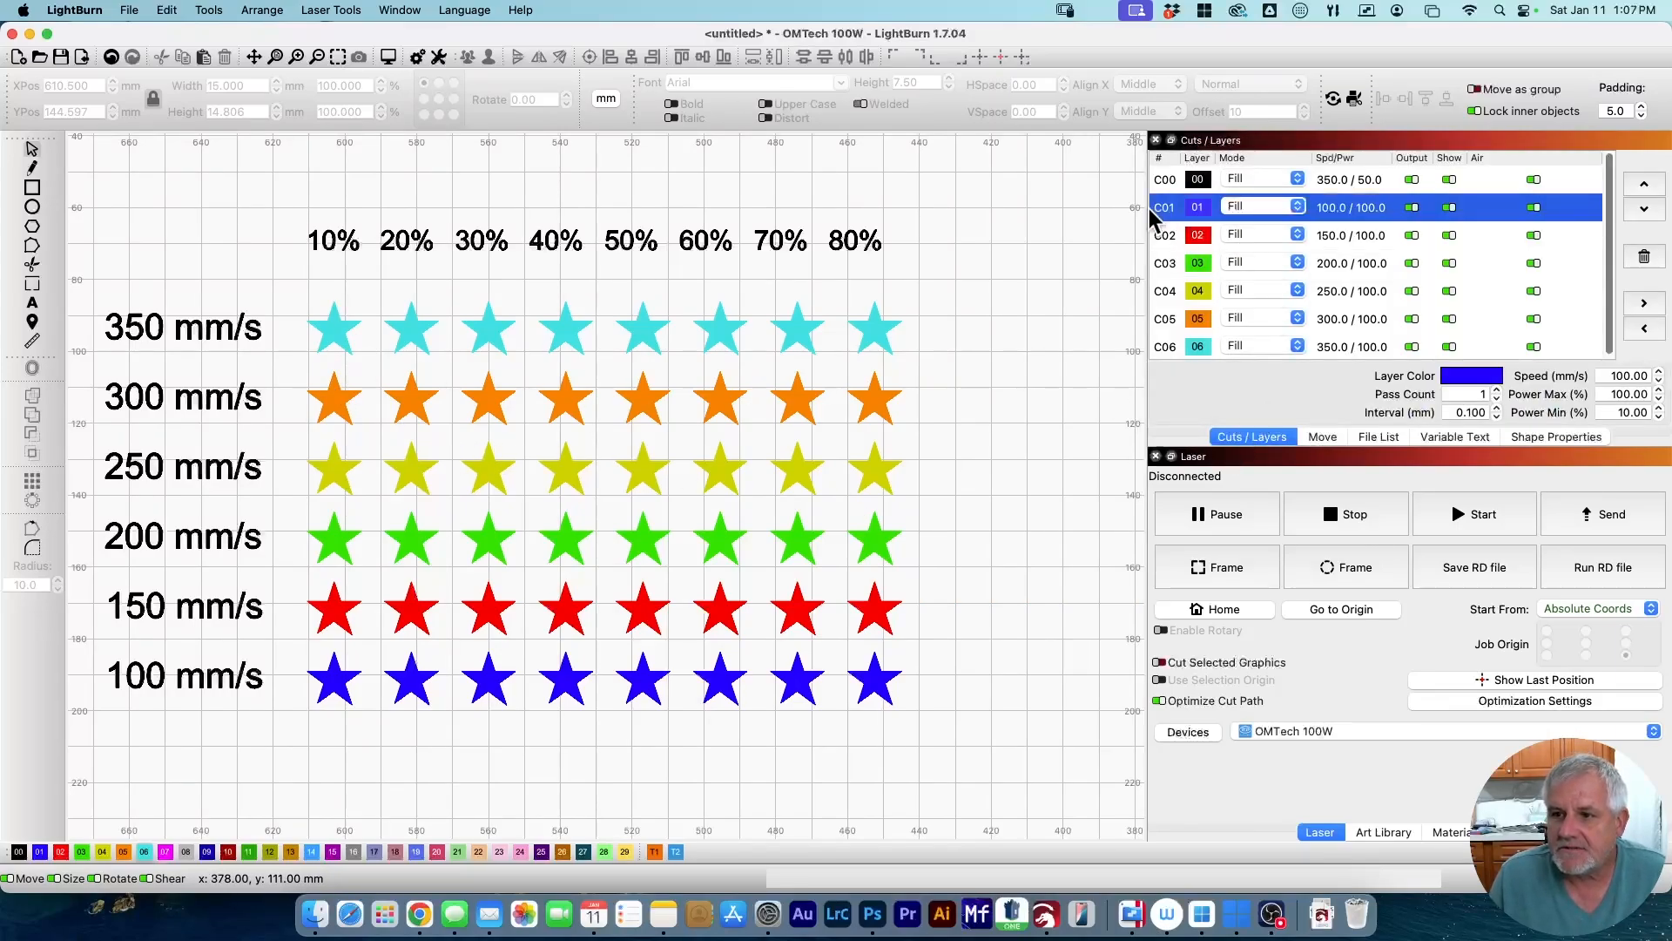
mouse_move(799, 110)
left_mouse_down()
mouse_move(858, 134)
mouse_move(794, 136)
left_mouse_up()
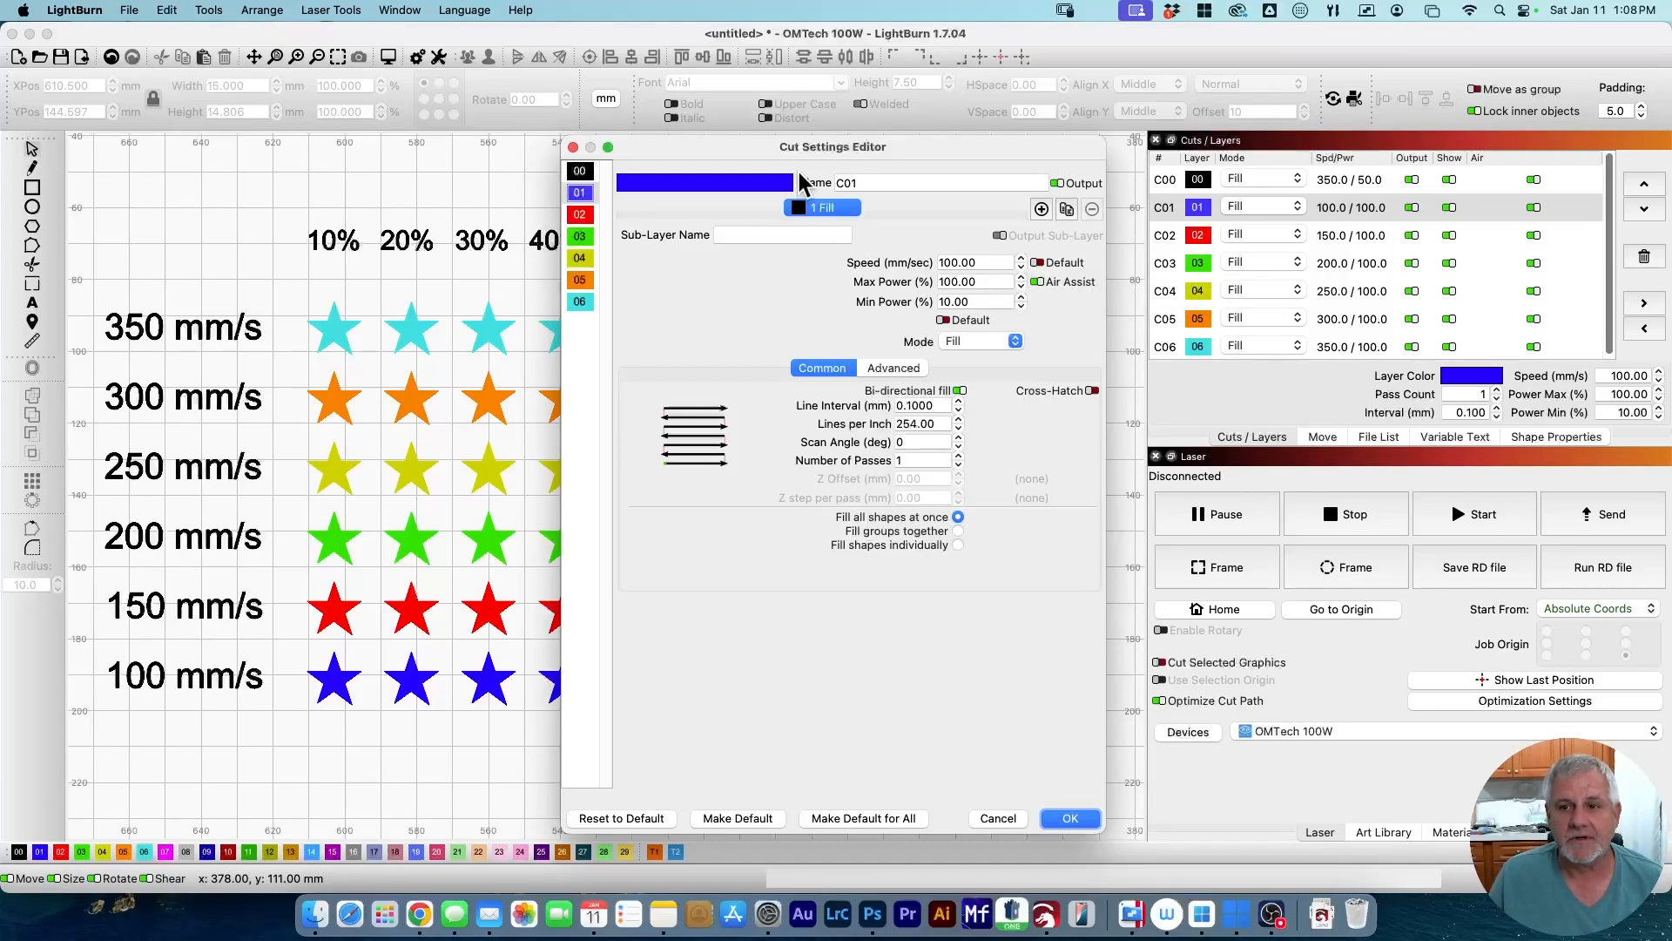
Review the cut settings of layers C01 through C06, then accept with OK.
double_click(800, 146)
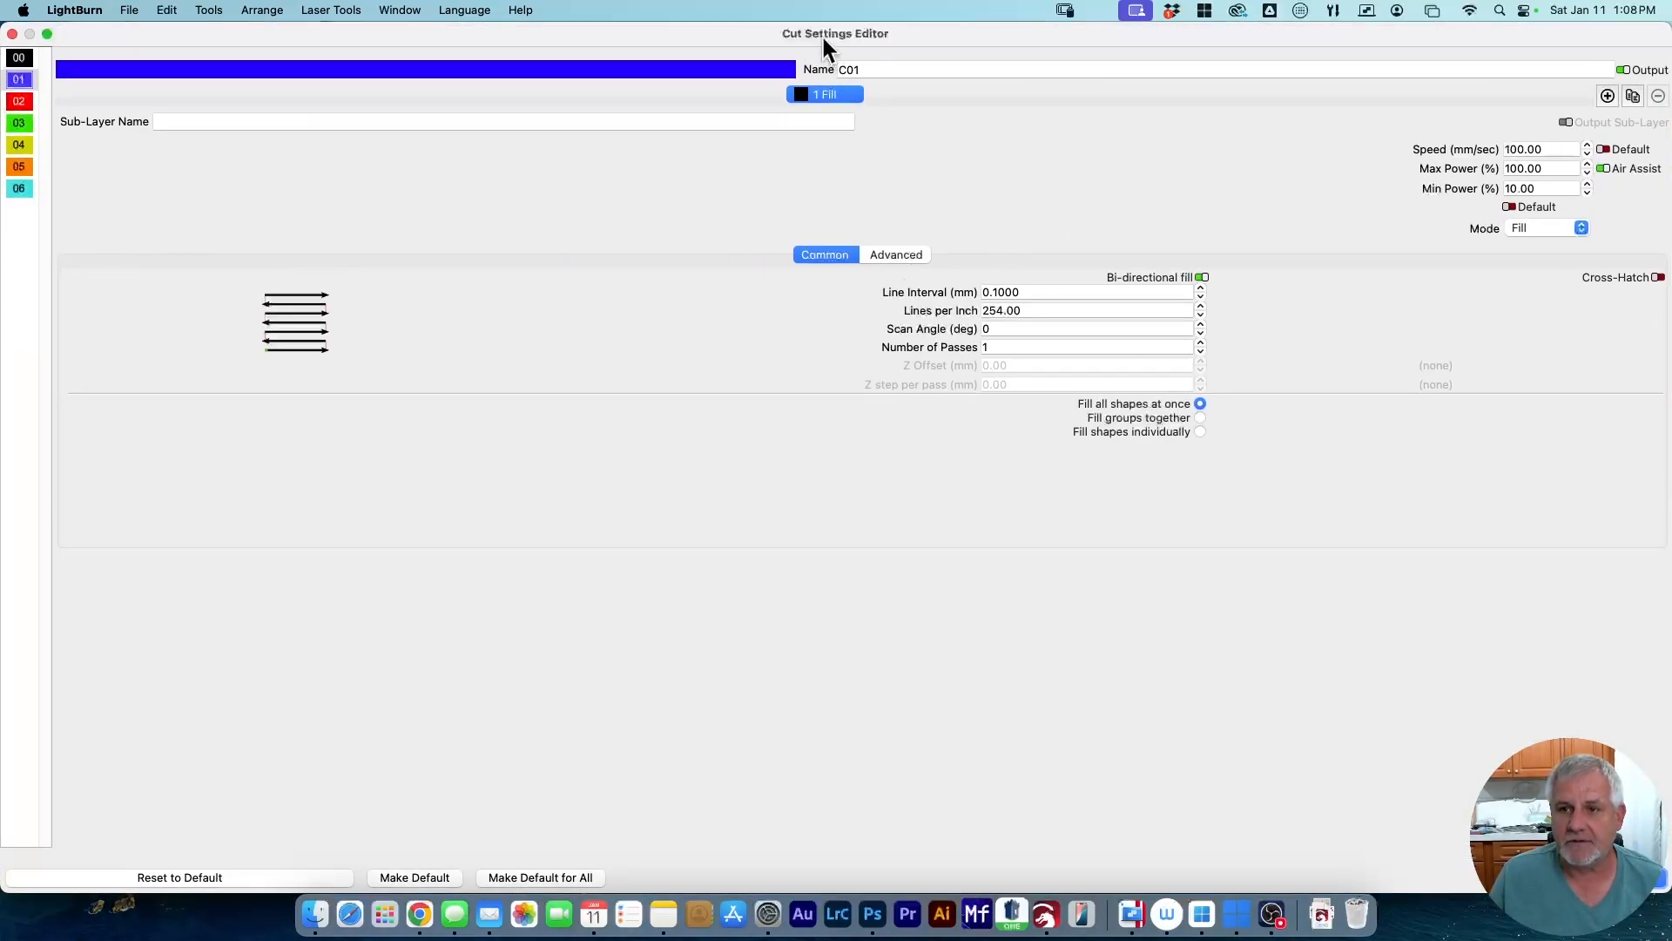
double_click(819, 32)
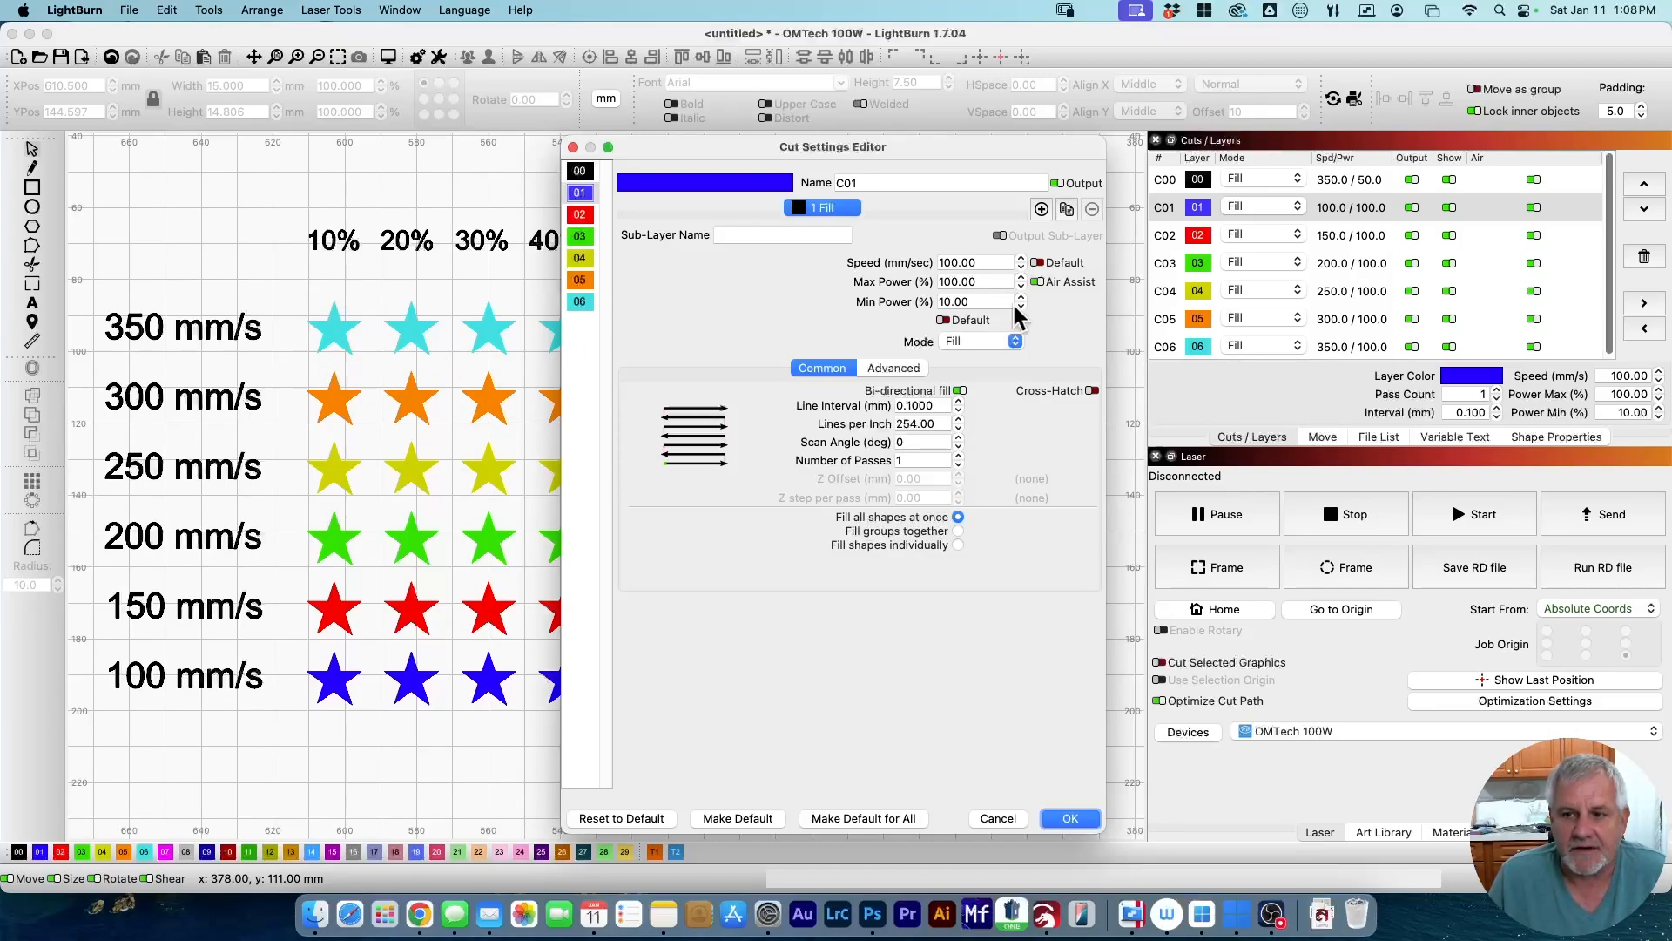
left_click(578, 216)
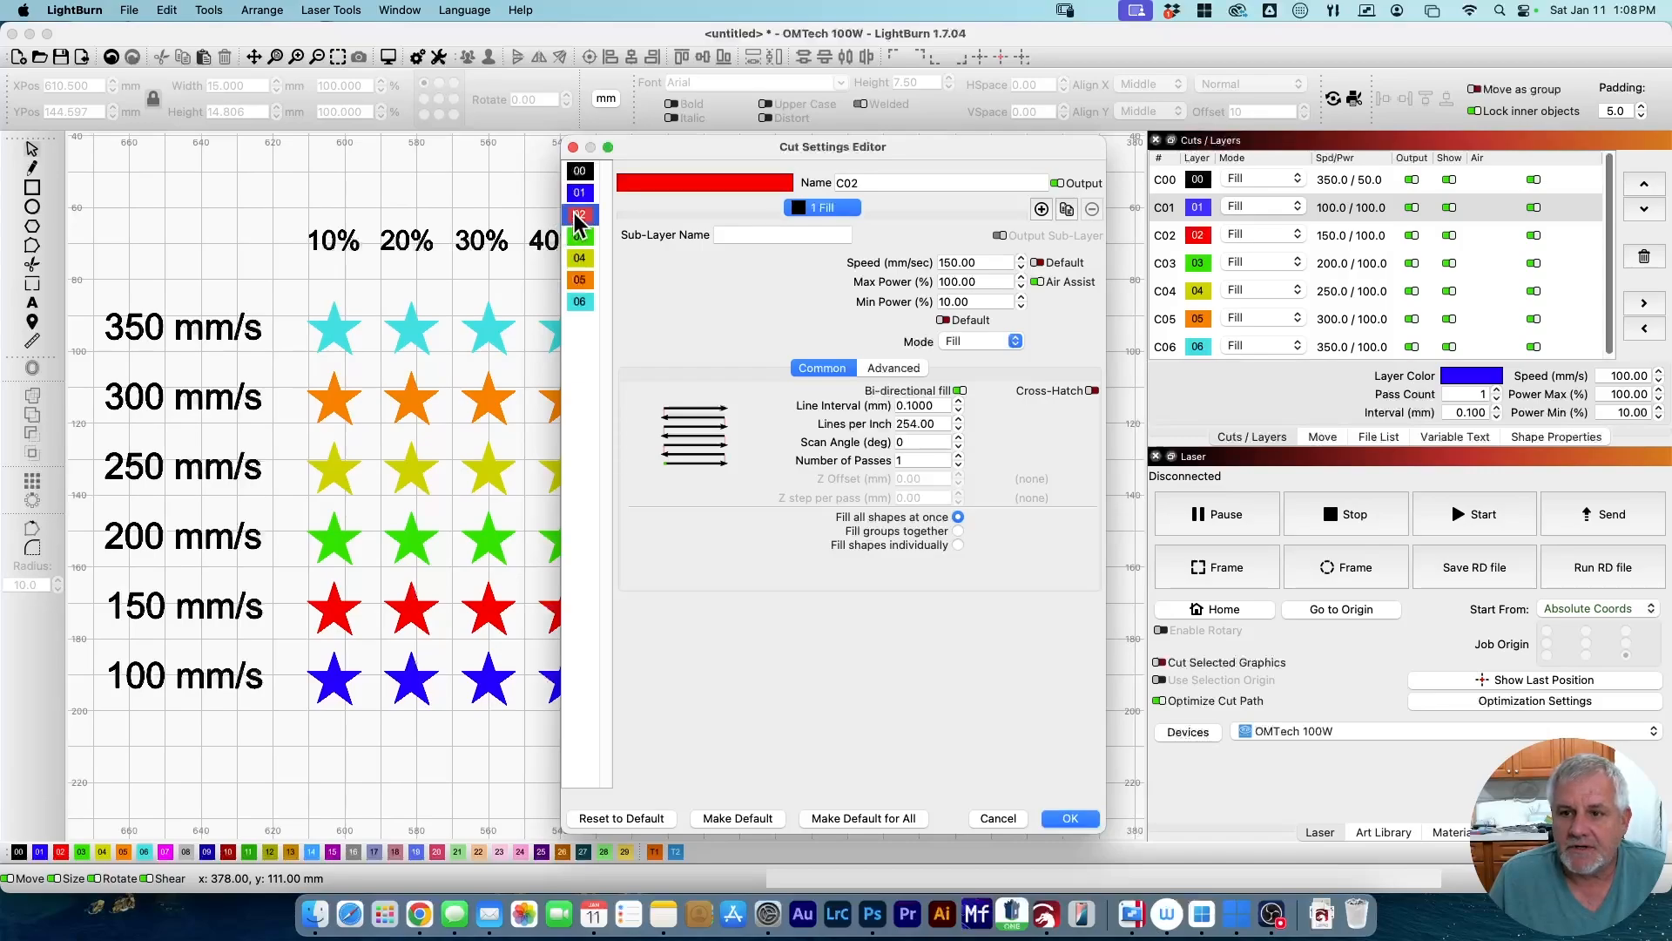
left_click(582, 237)
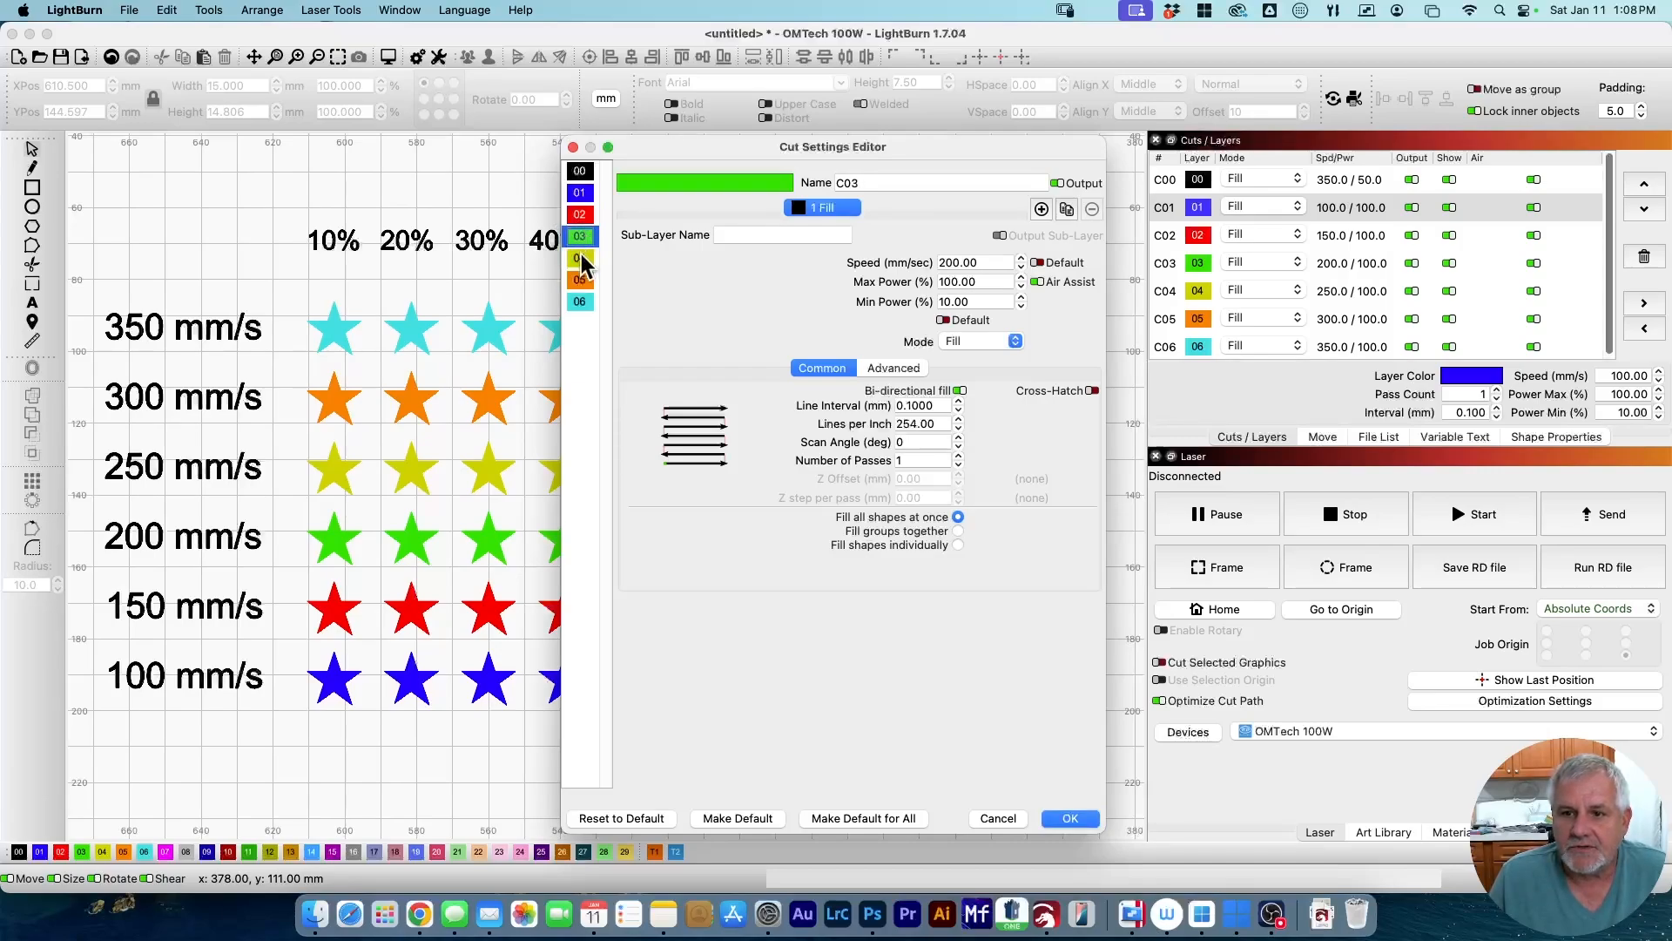
left_click(582, 259)
left_click(582, 280)
left_click(582, 300)
left_click(1072, 822)
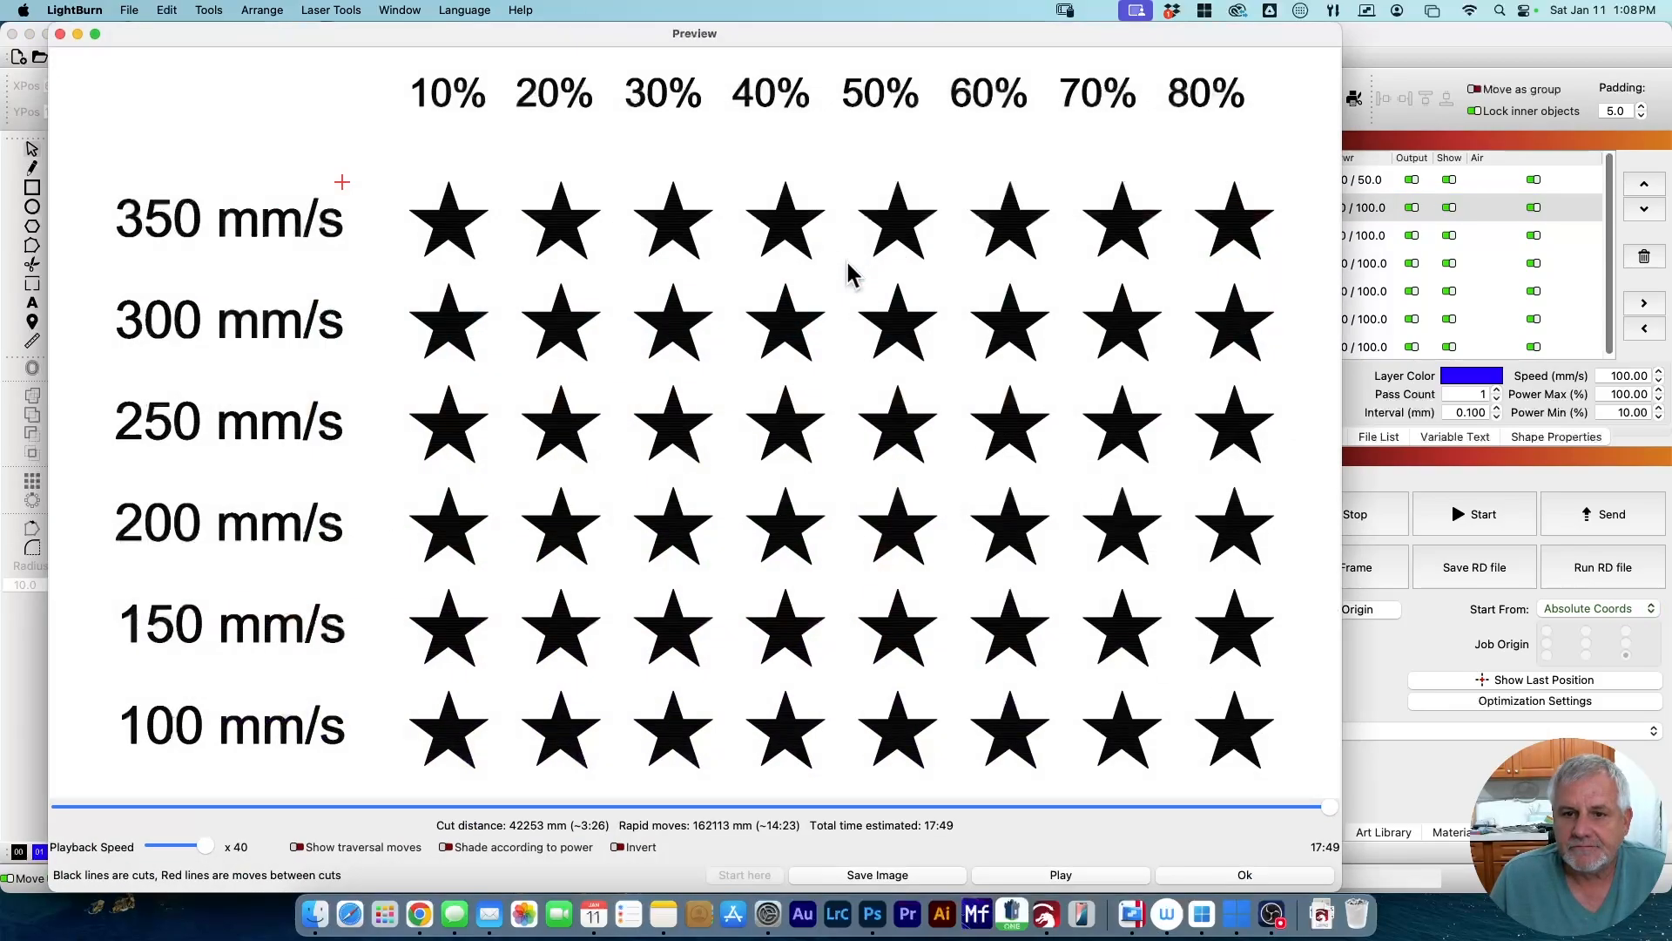
Play the 17:49 job preview through all six star rows, then close it.
left_click(1060, 874)
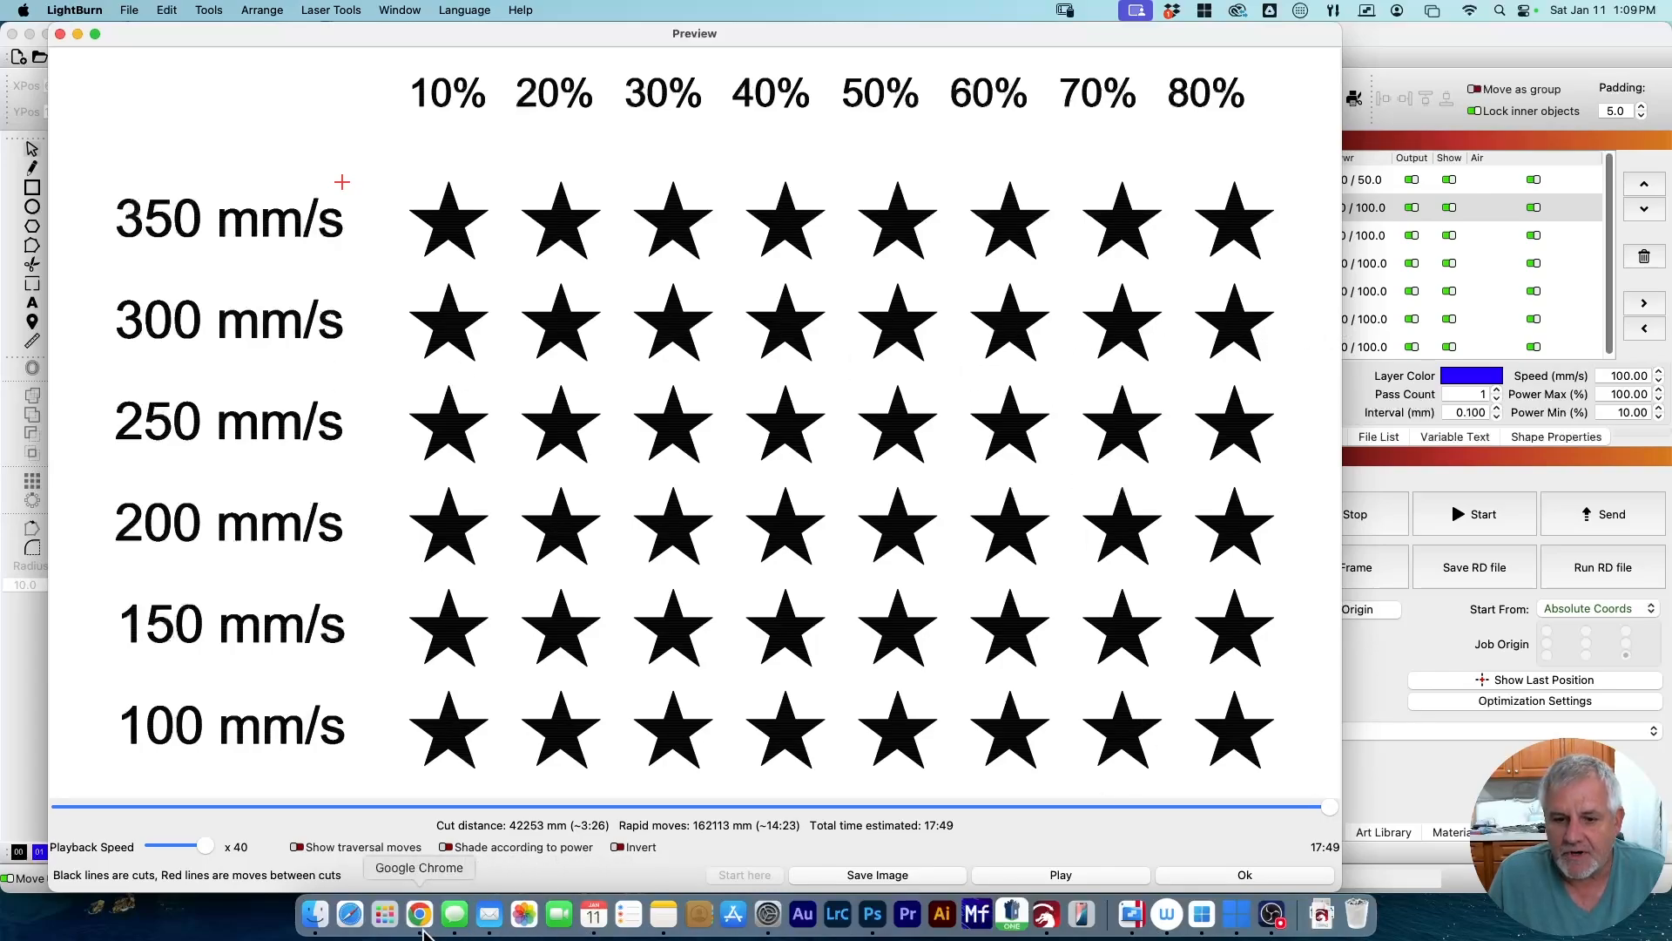
left_click(1224, 875)
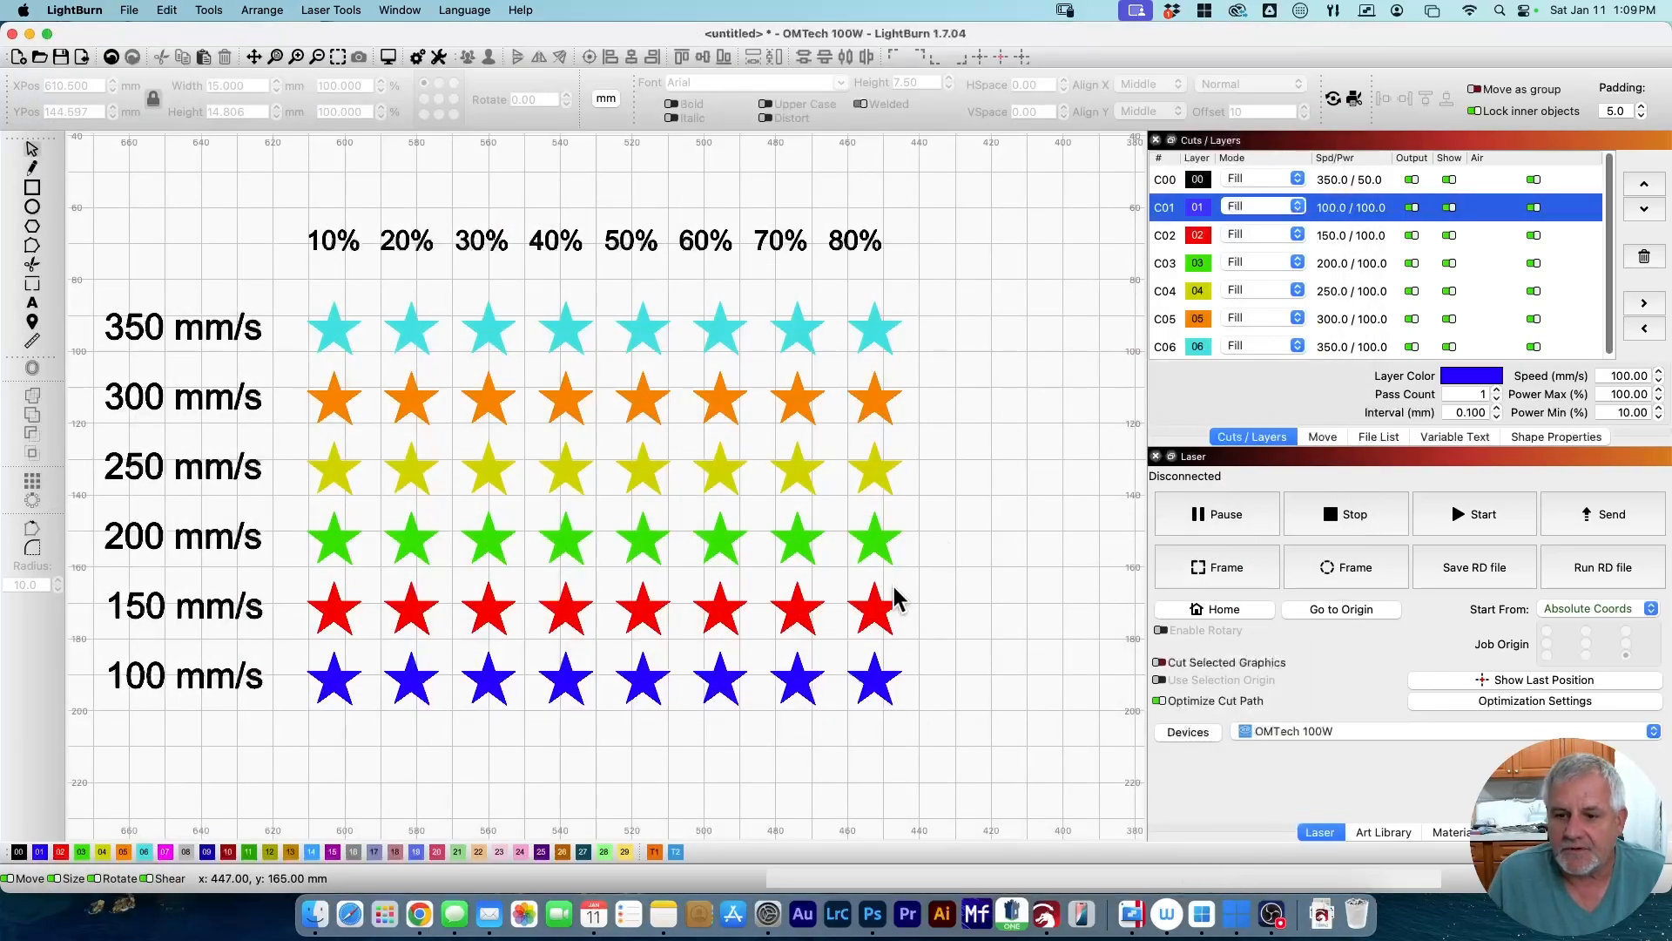
Set layers C02 and C03 to Fill shapes individually in the Cut Settings Editor and apply.
left_click(881, 677)
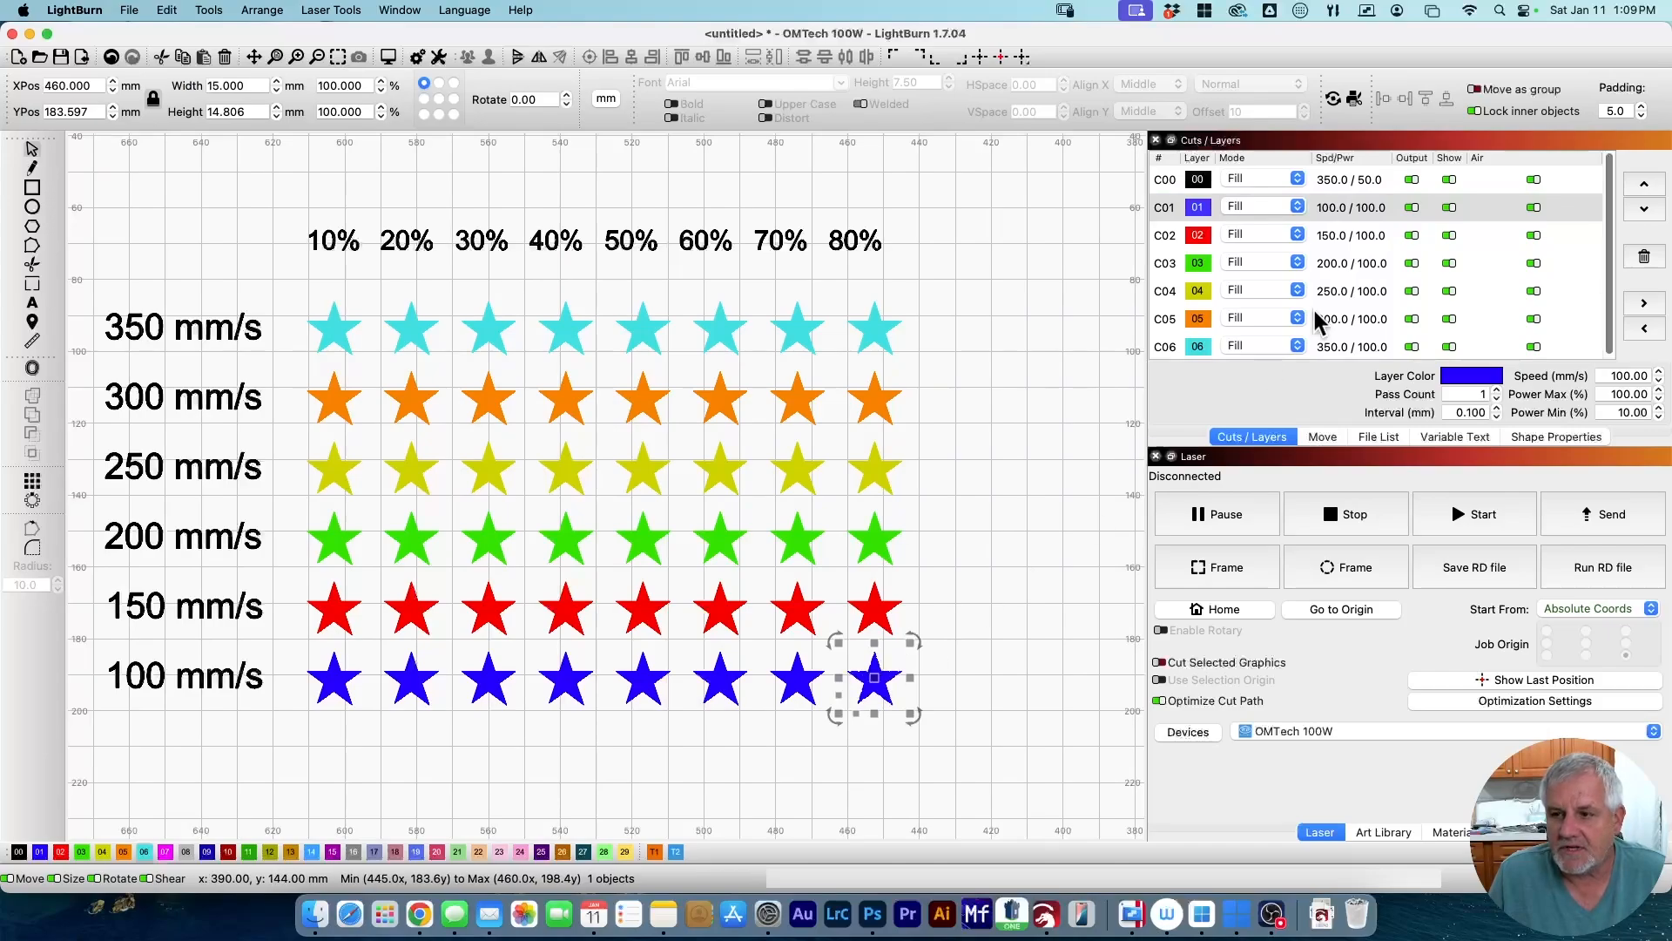
double_click(1336, 211)
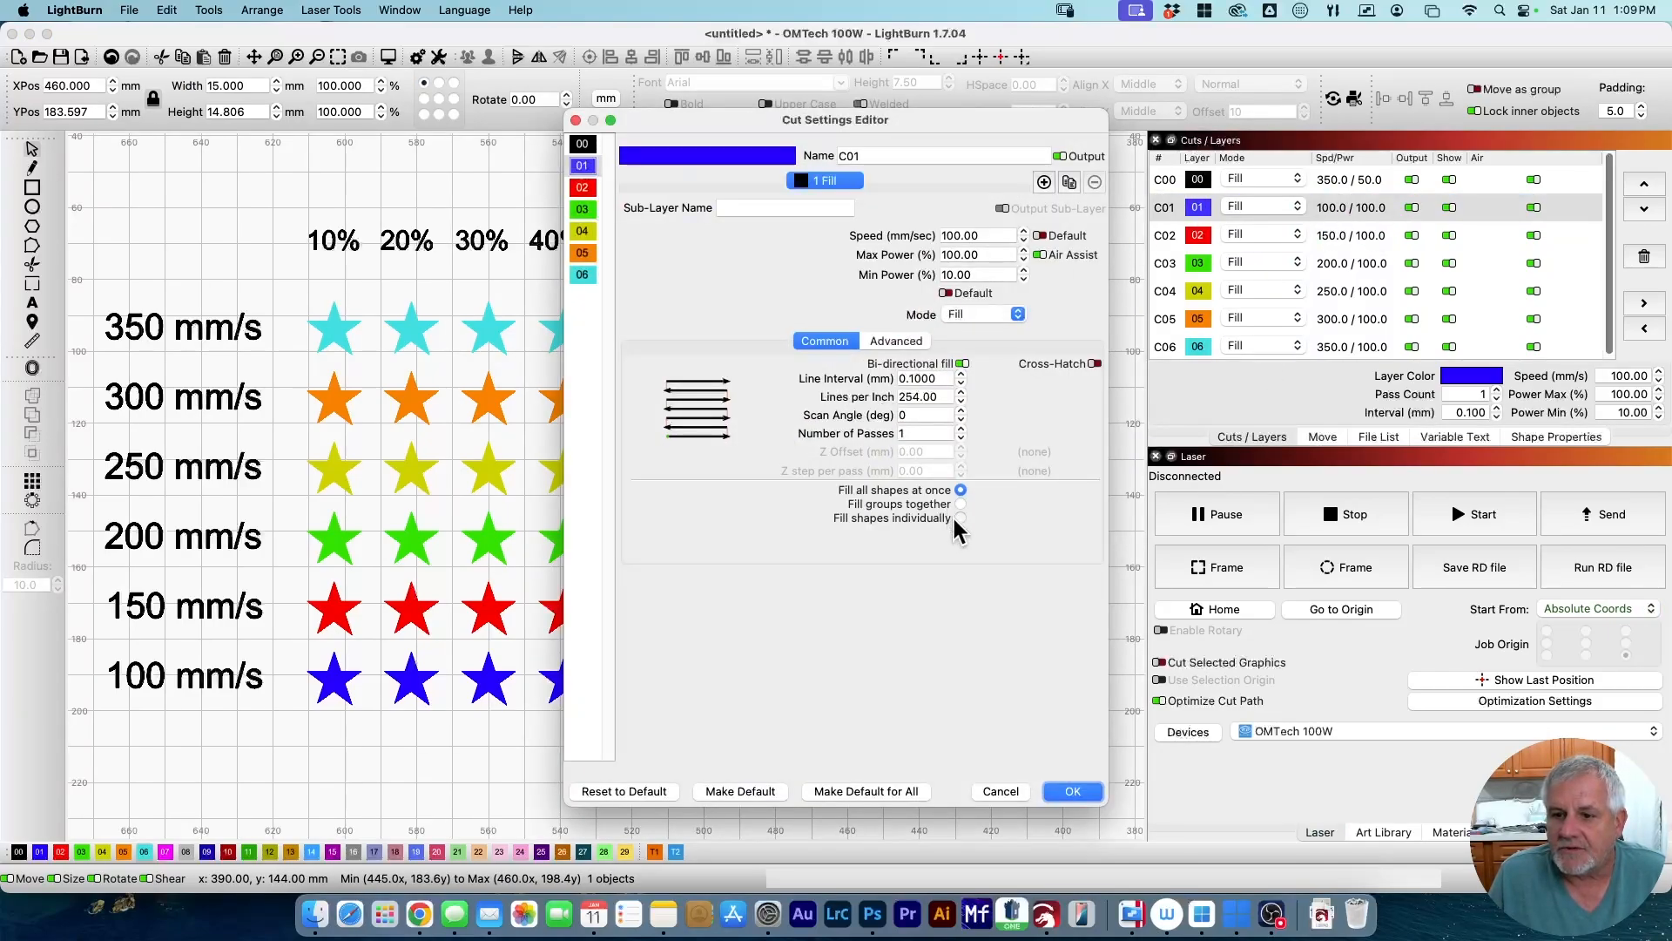
left_click(583, 188)
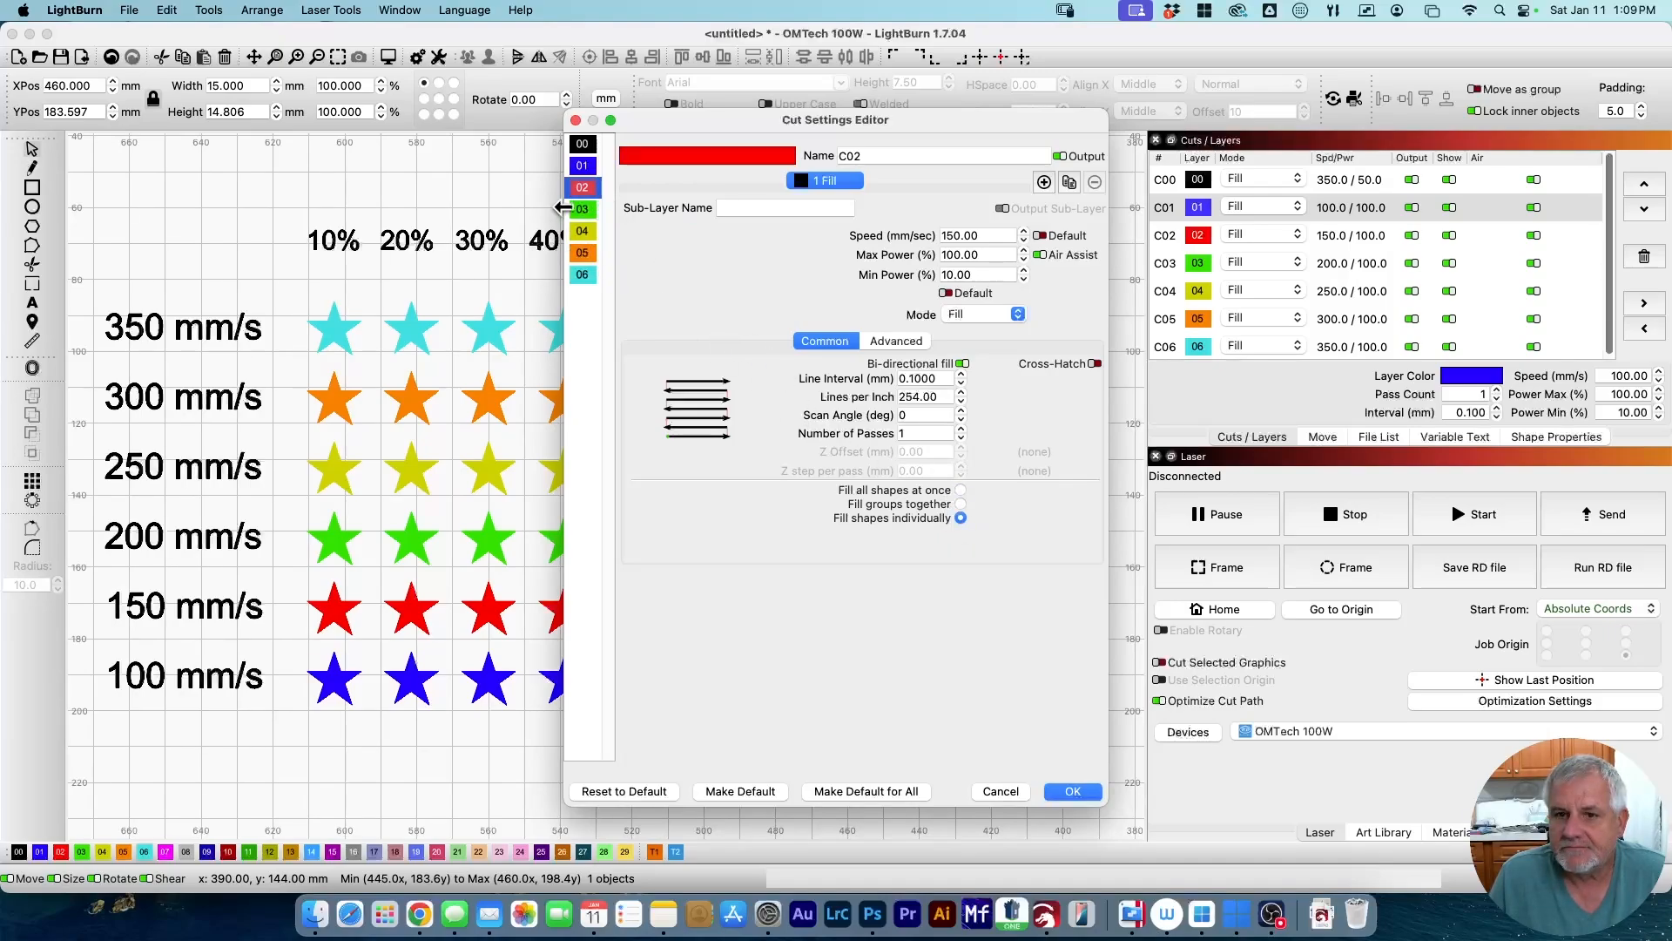
left_click(583, 210)
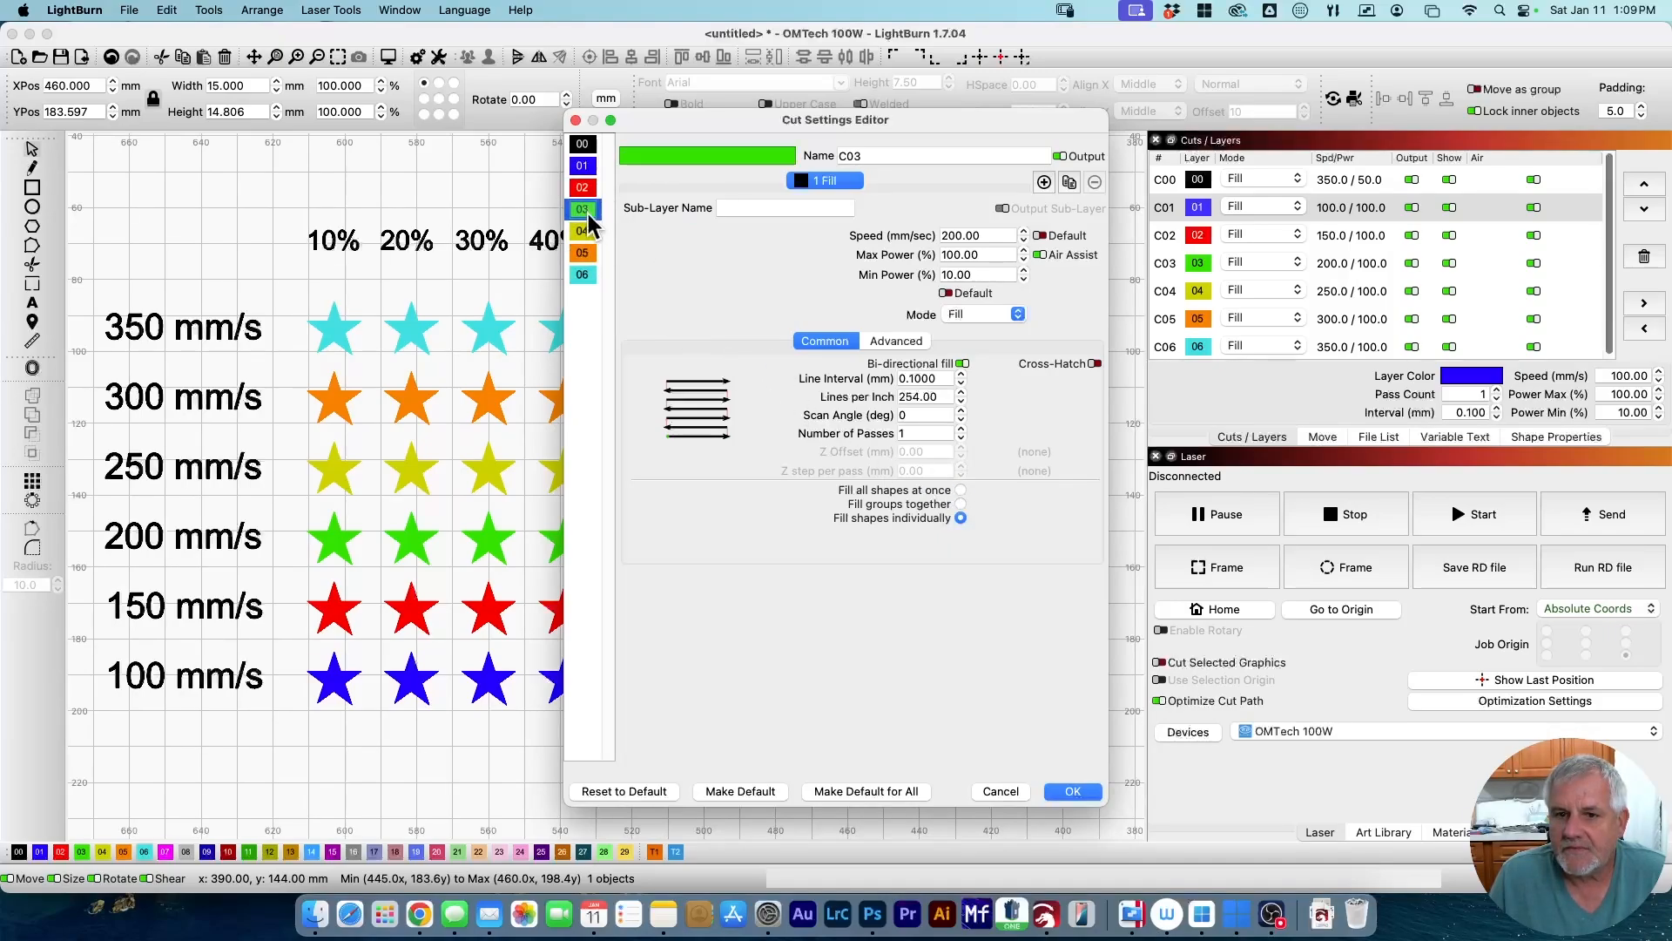
left_click(1066, 793)
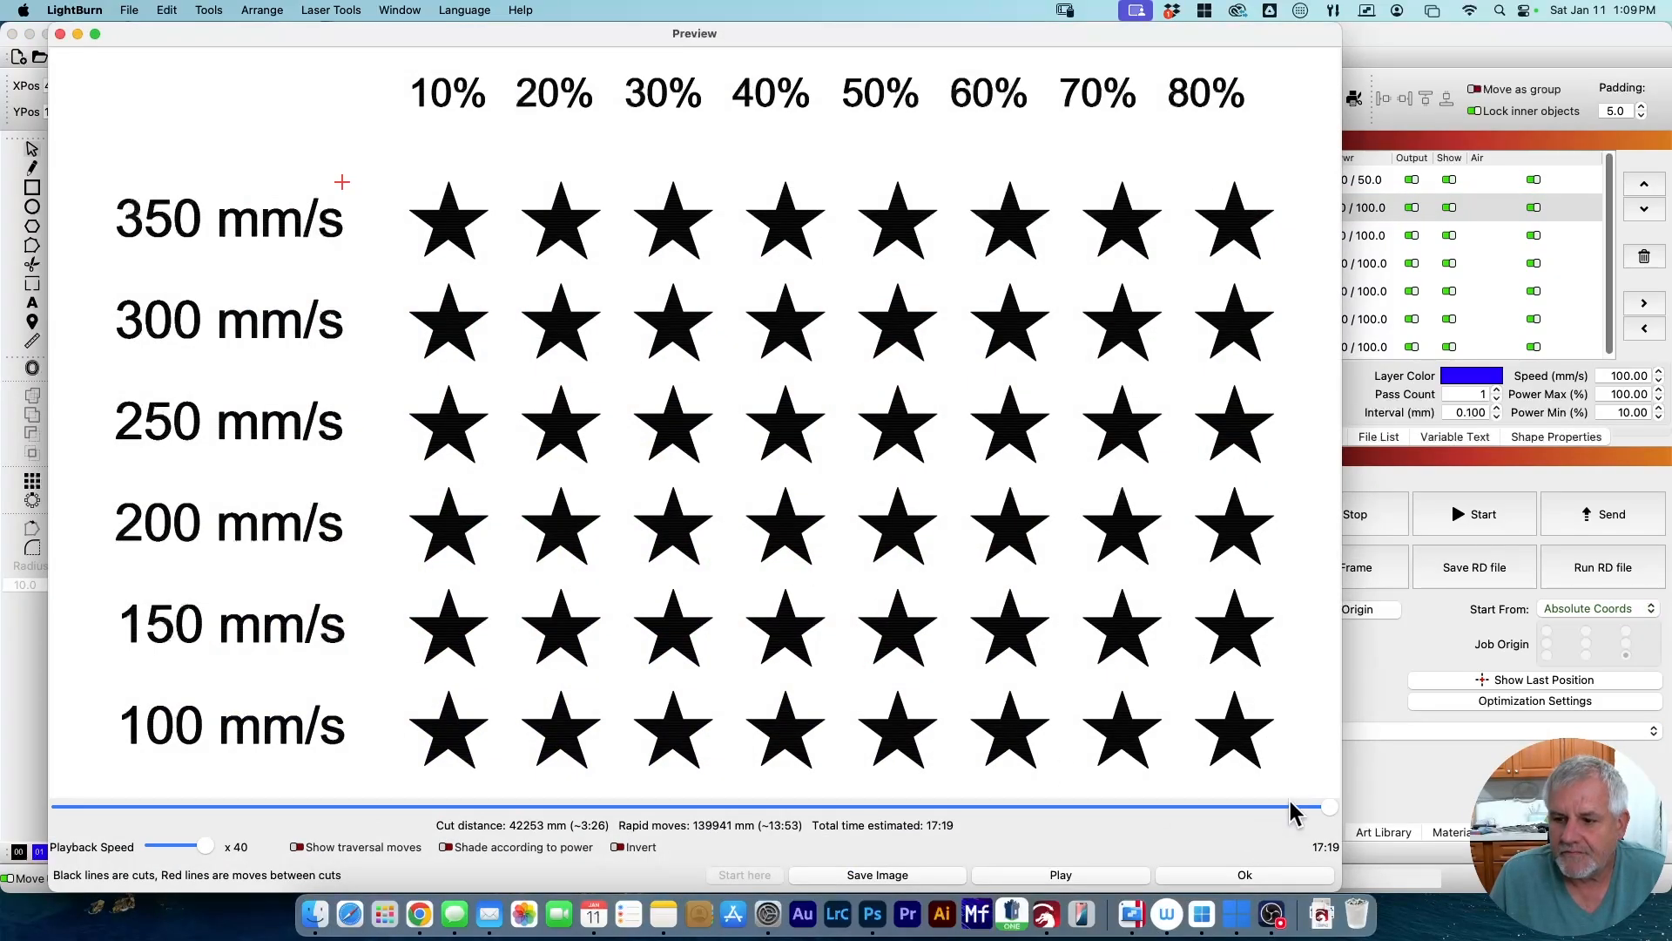
left_click_drag(1320, 806, 251, 803)
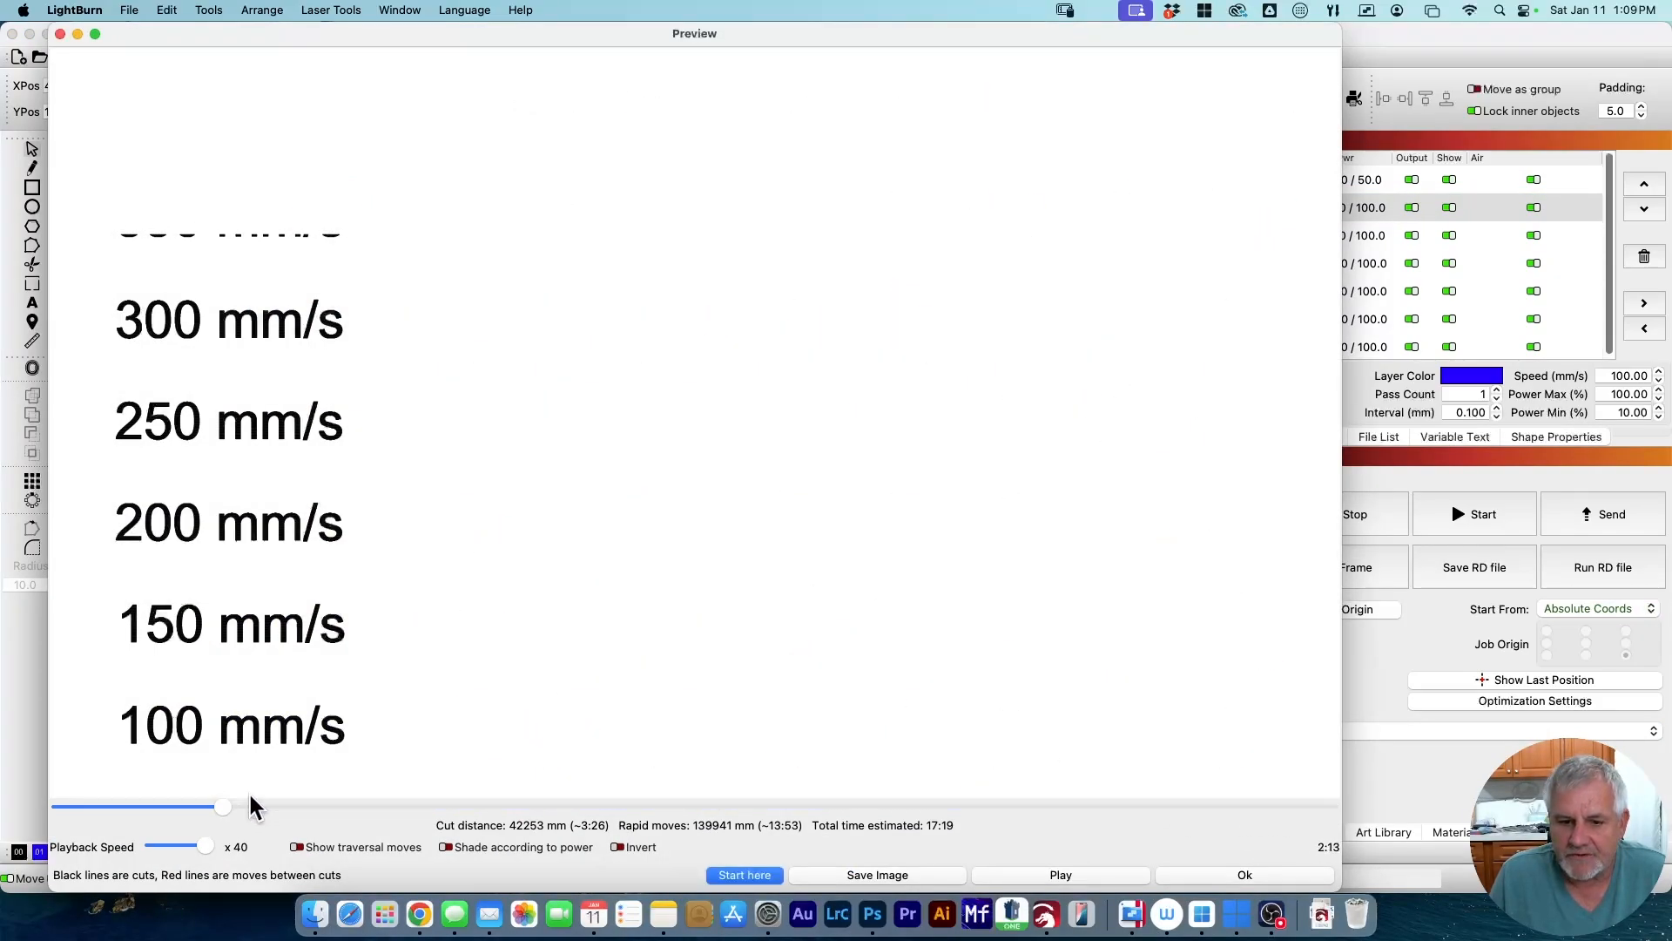
left_click(1030, 876)
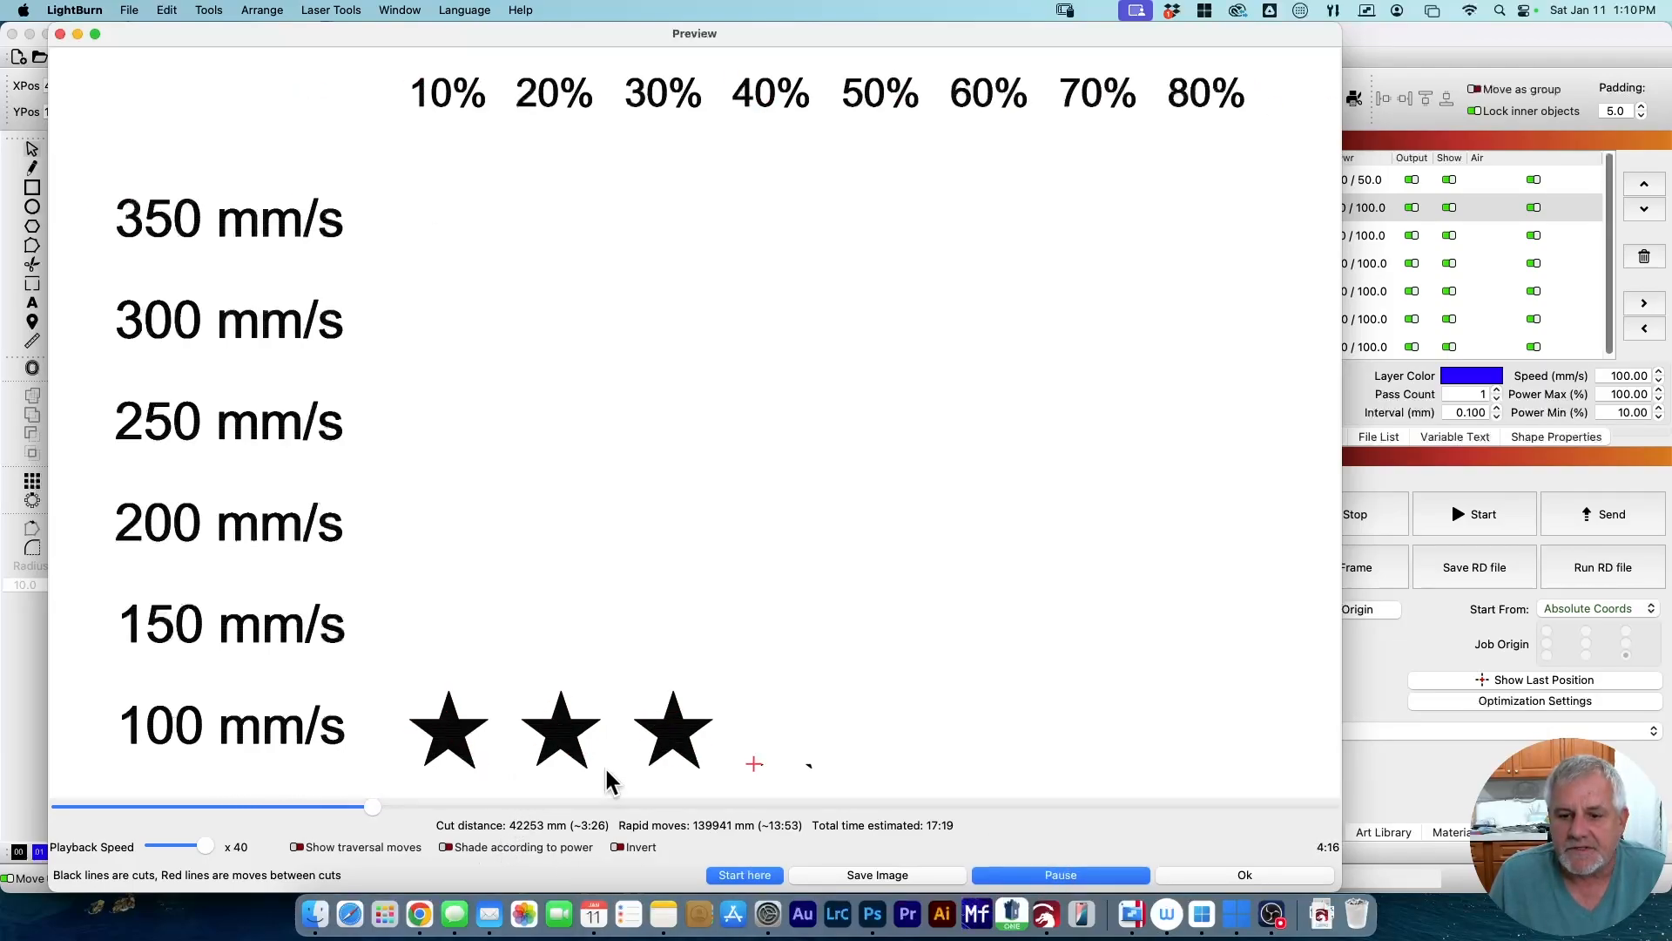
left_click(1245, 873)
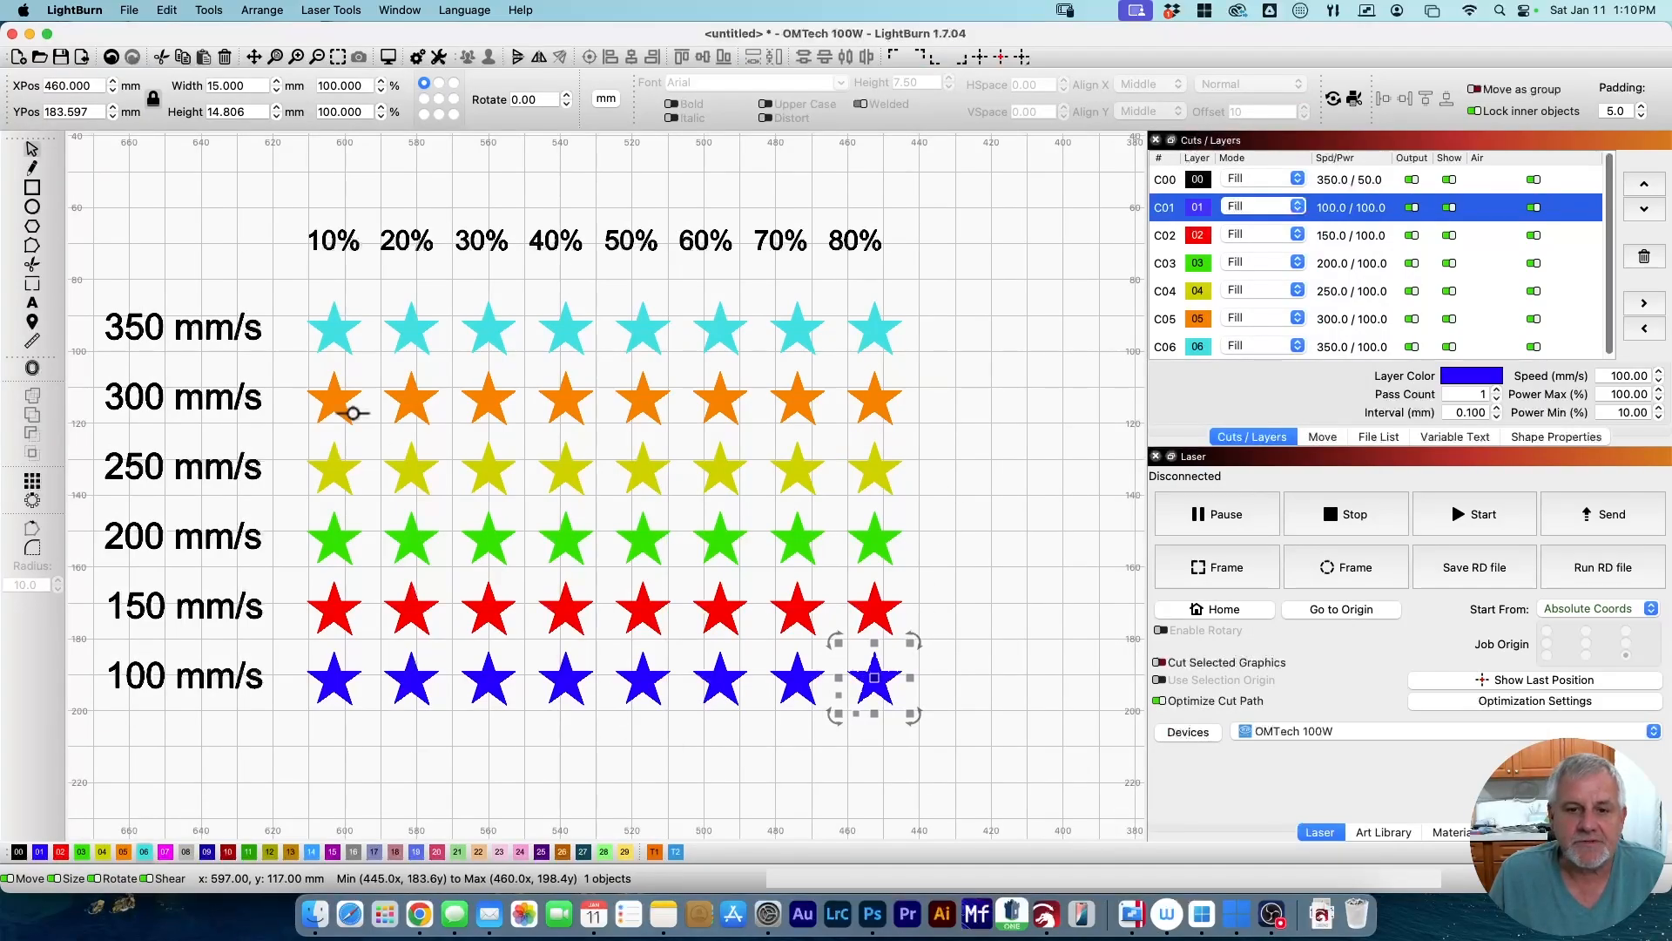